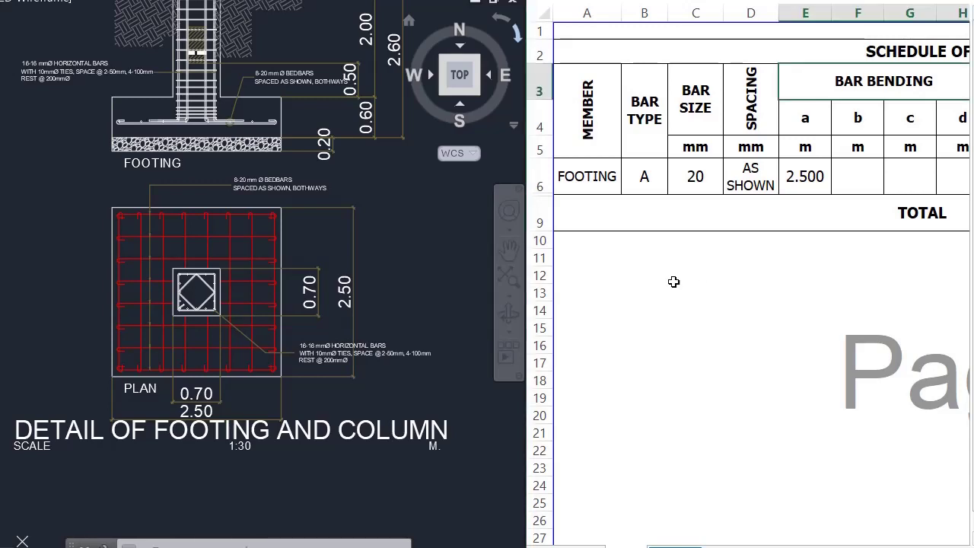
# Enter the labels Length, Width and Depth in A13:A15.
pyautogui.click(582, 289)
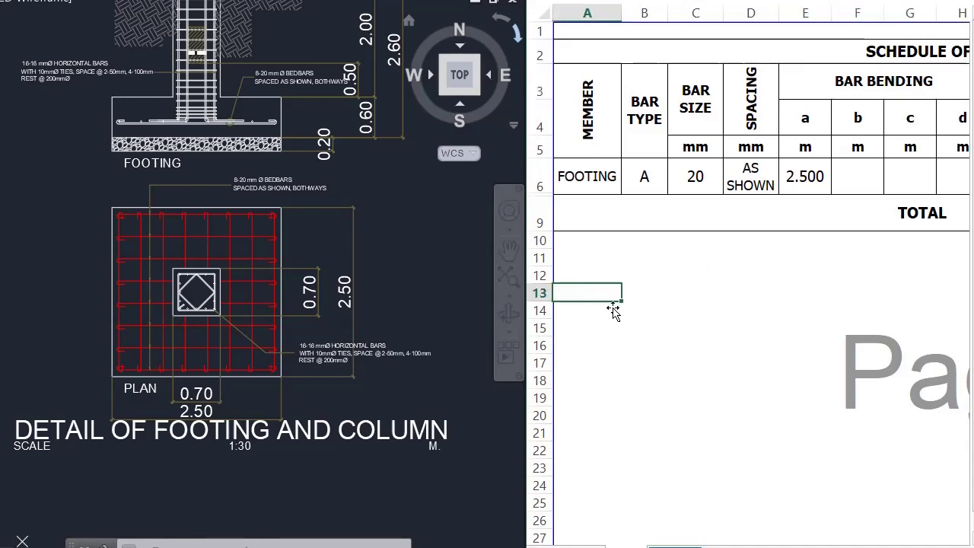
pyautogui.write('Length')
pyautogui.press('Return')
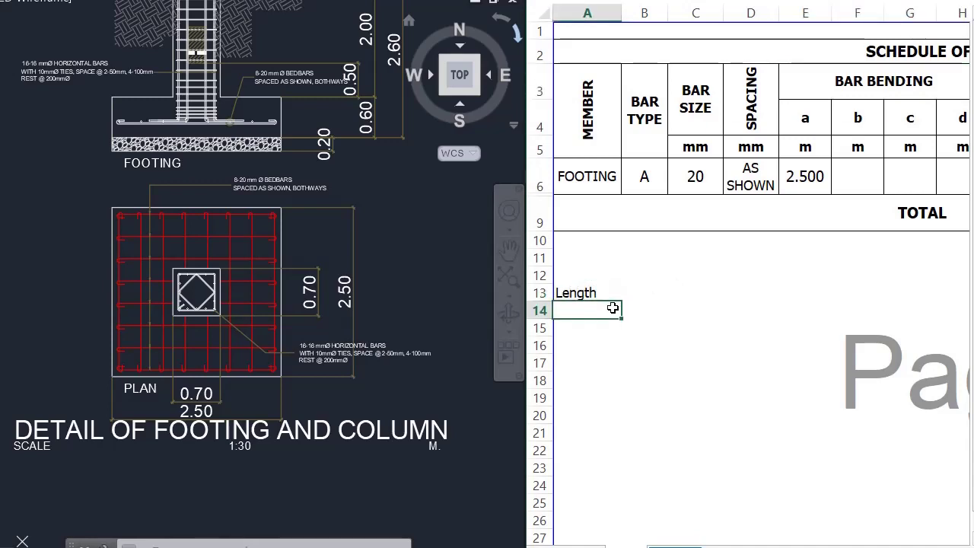
pyautogui.write('Width')
pyautogui.press('Return')
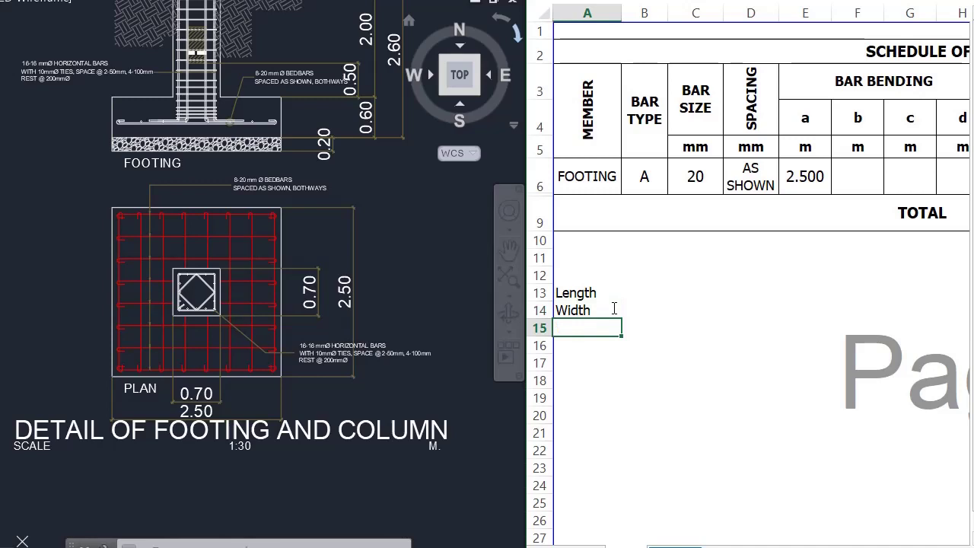
pyautogui.write('De')
pyautogui.press('Tab')
# Enter the footing dimensions 2.5, 2.5 and 0.6 in B13:B15.
pyautogui.press('Up')
pyautogui.press('Up')
pyautogui.write('2.')
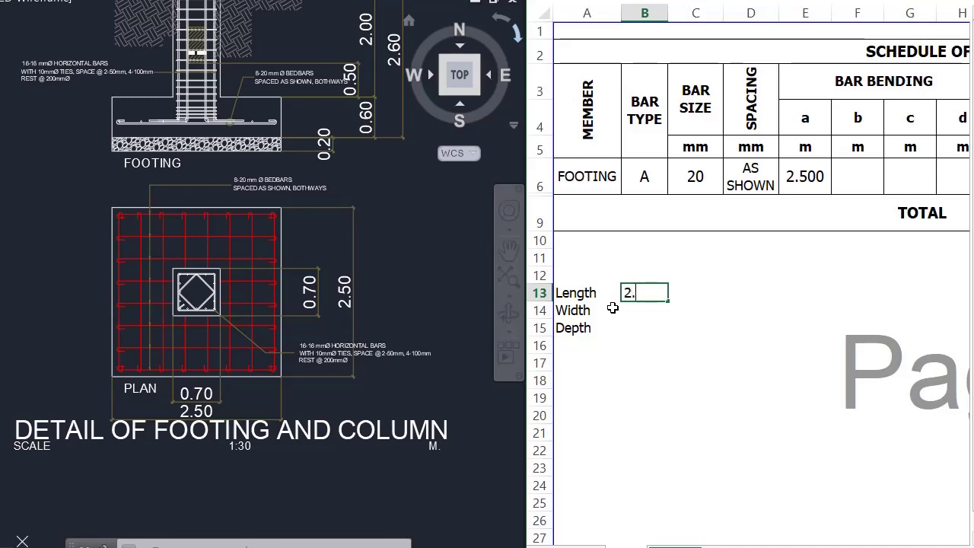
pyautogui.write('5')
pyautogui.press('Return')
pyautogui.write('2')
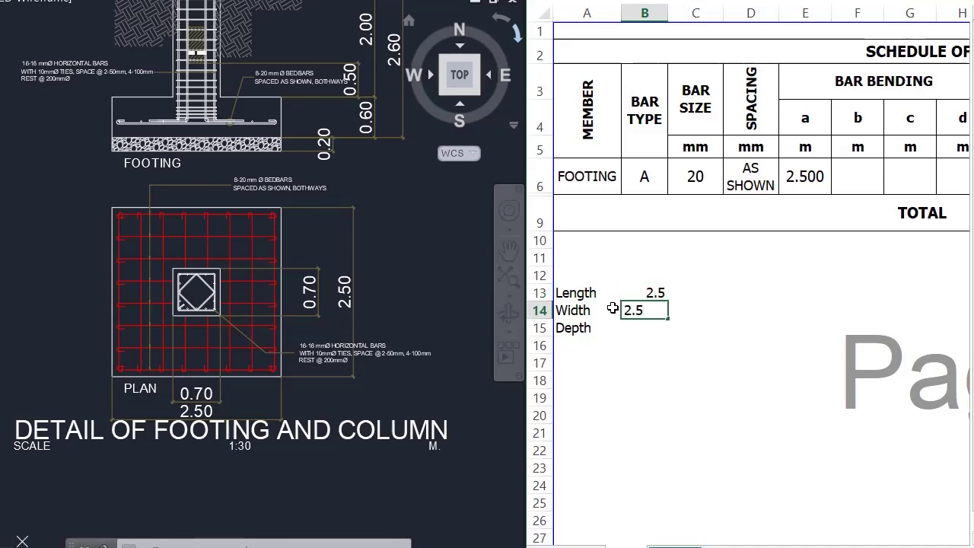
pyautogui.press('Return')
pyautogui.write('0.6')
pyautogui.press('Return')
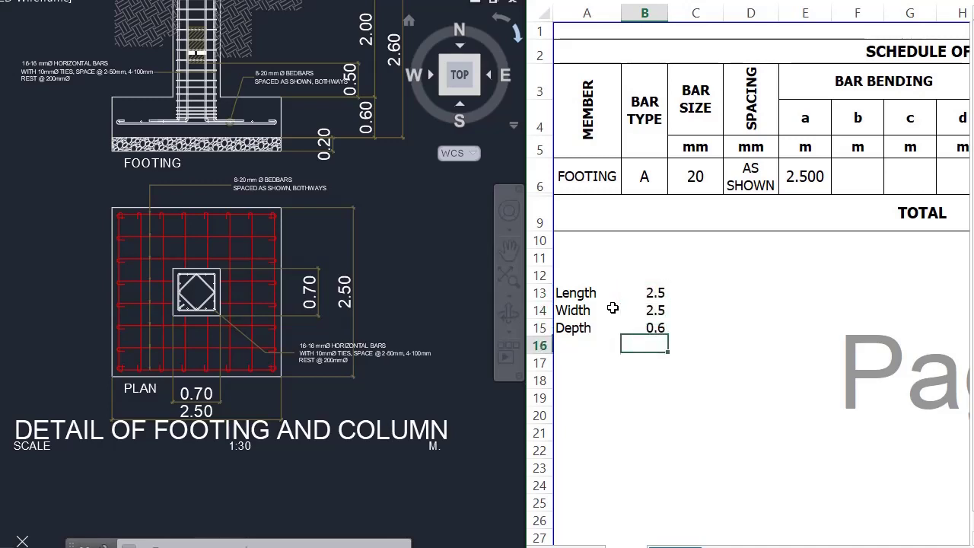
pyautogui.press('Up')
pyautogui.press('Up')
pyautogui.press('Up')
# Put the unit m. beside each of the three dimensions in C13:C15.
pyautogui.press('Right')
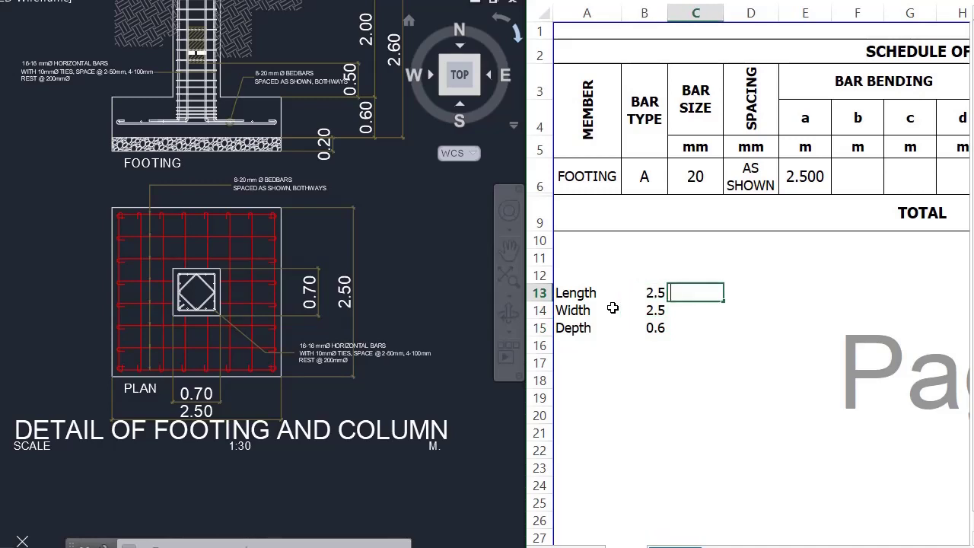
pyautogui.write('m.')
pyautogui.press('Return')
pyautogui.write('m.')
pyautogui.press('Return')
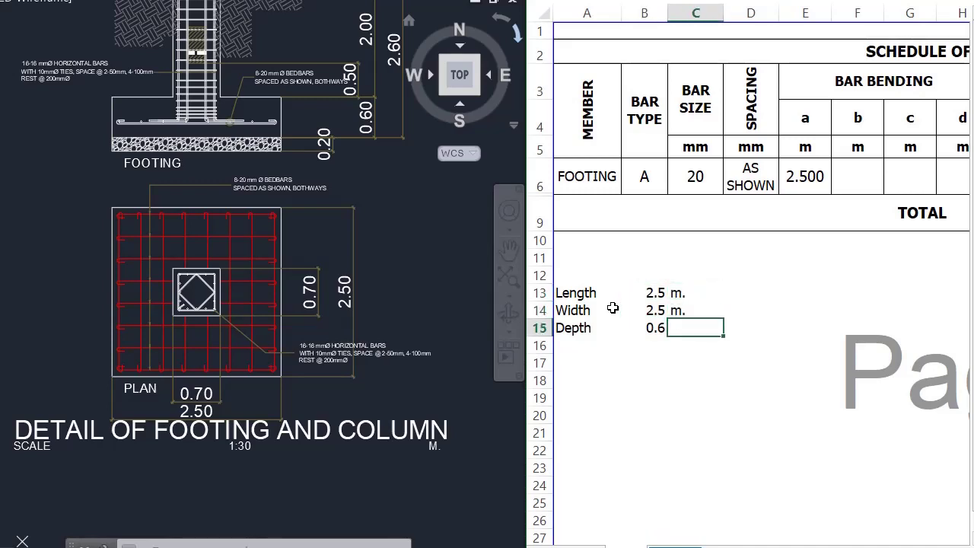
pyautogui.write('m.')
pyautogui.press('Return')
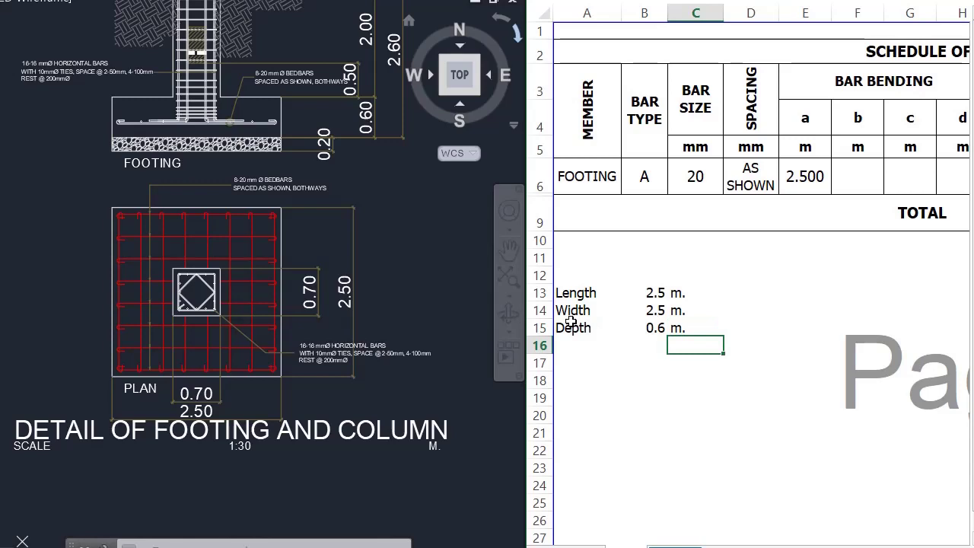
# Compute the volume in B16 as =B15*B14*B13, giving 3.75.
pyautogui.moveTo(571, 327); pyautogui.dragTo(711, 327)
pyautogui.click(644, 345)
pyautogui.write('=')
pyautogui.click(645, 327)
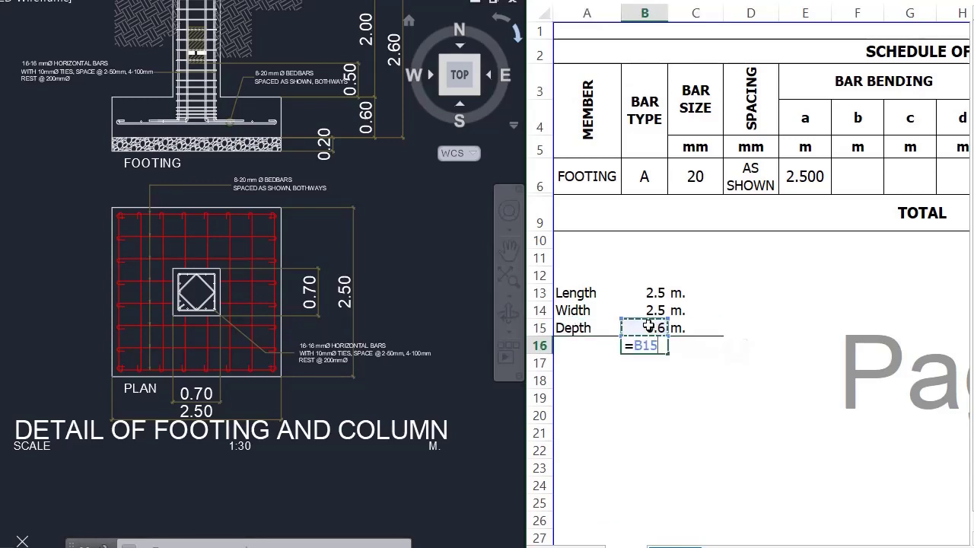
pyautogui.write('*')
pyautogui.click(645, 310)
pyautogui.write('*')
pyautogui.click(645, 292)
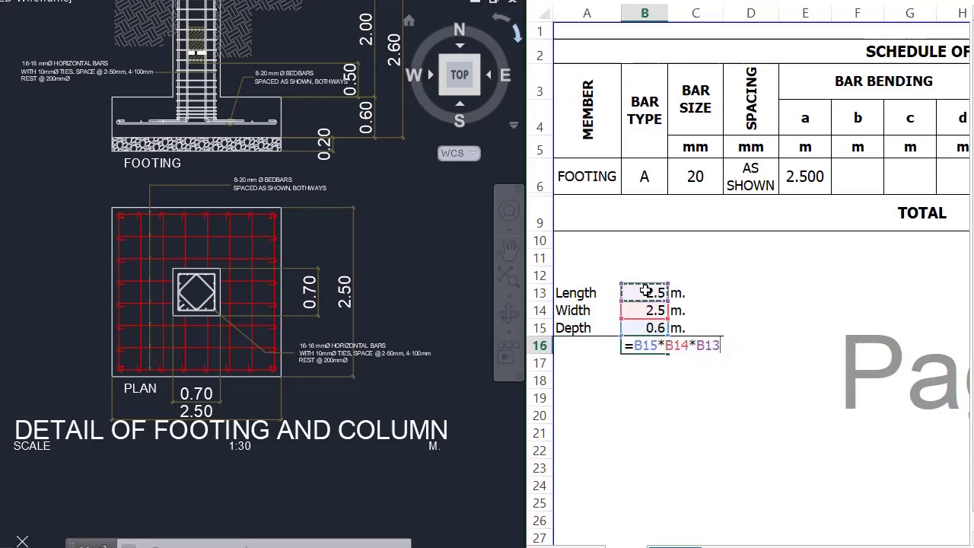
pyautogui.press('Return')
pyautogui.click(645, 345)
# Add the unit cu.m. in C16 and the label Volume in A16.
pyautogui.click(683, 348)
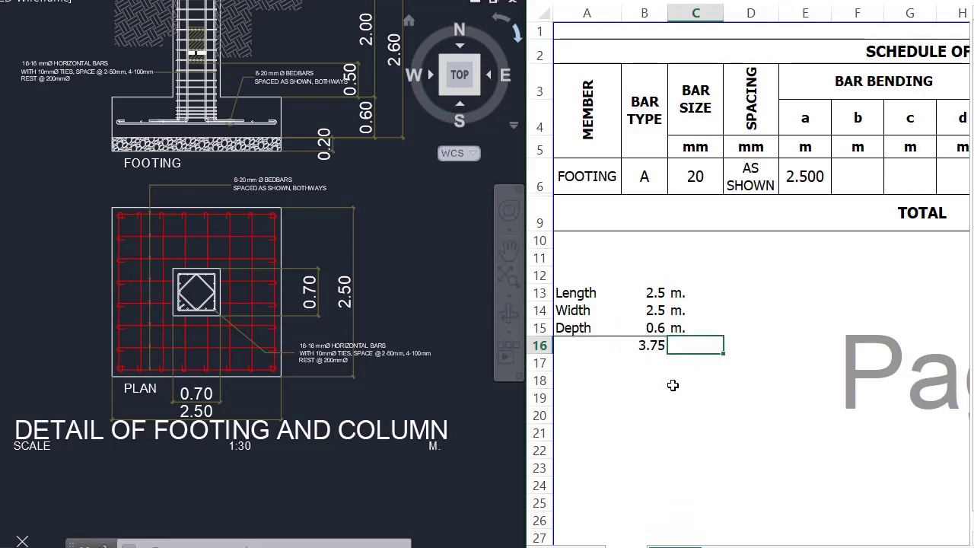
pyautogui.write('cu.m.')
pyautogui.press('Return')
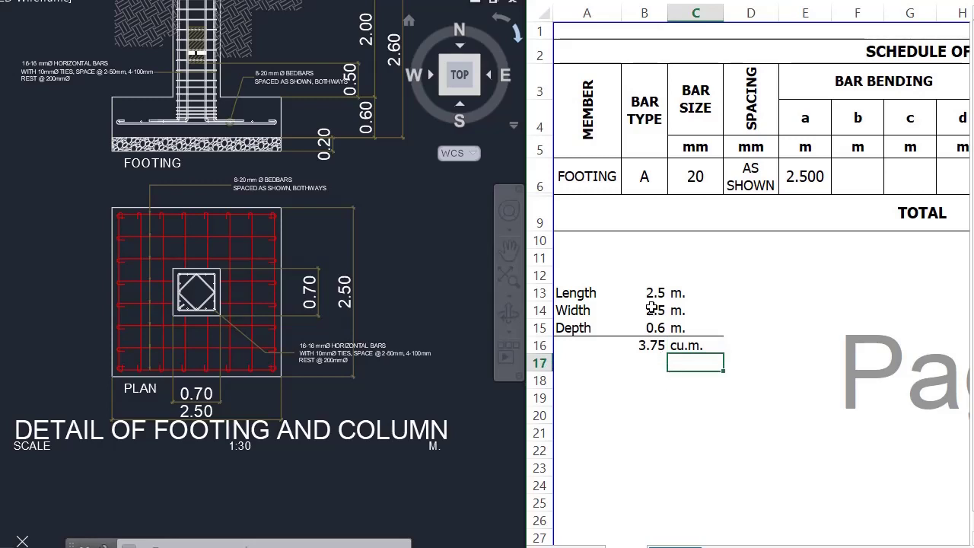
pyautogui.click(579, 346)
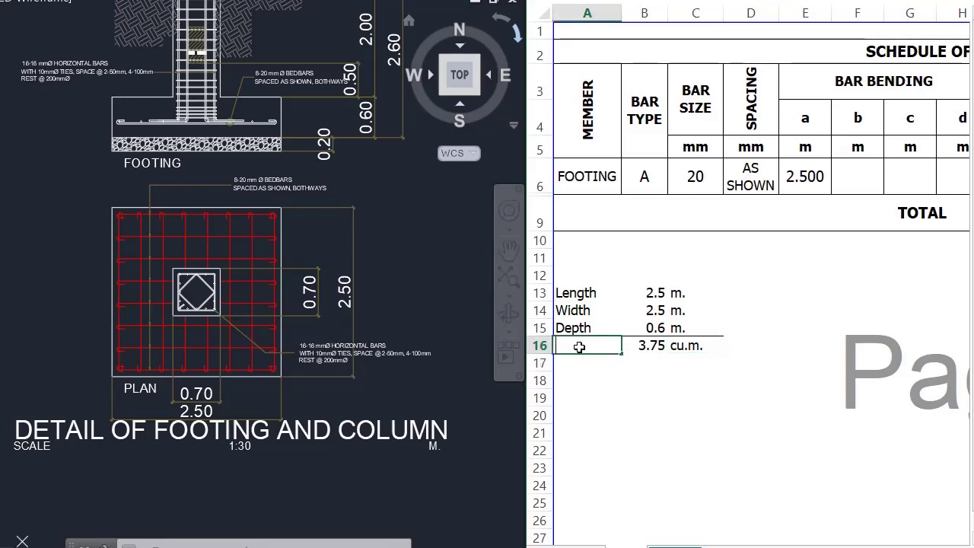
pyautogui.write('Volume')
pyautogui.press('Return')
# Add a bold 'Volume of Concrete:' heading in A12.
pyautogui.click(570, 275)
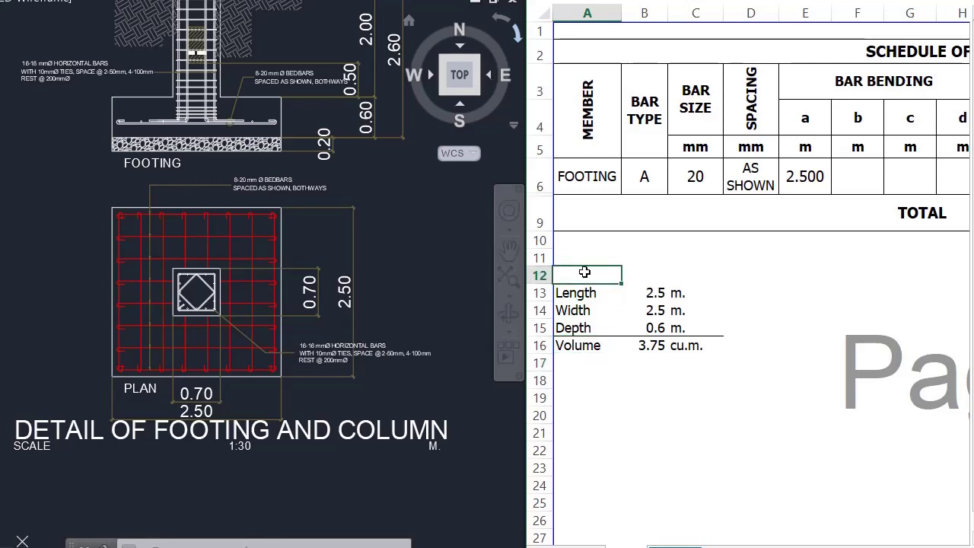
pyautogui.write('Volume of Concrete:')
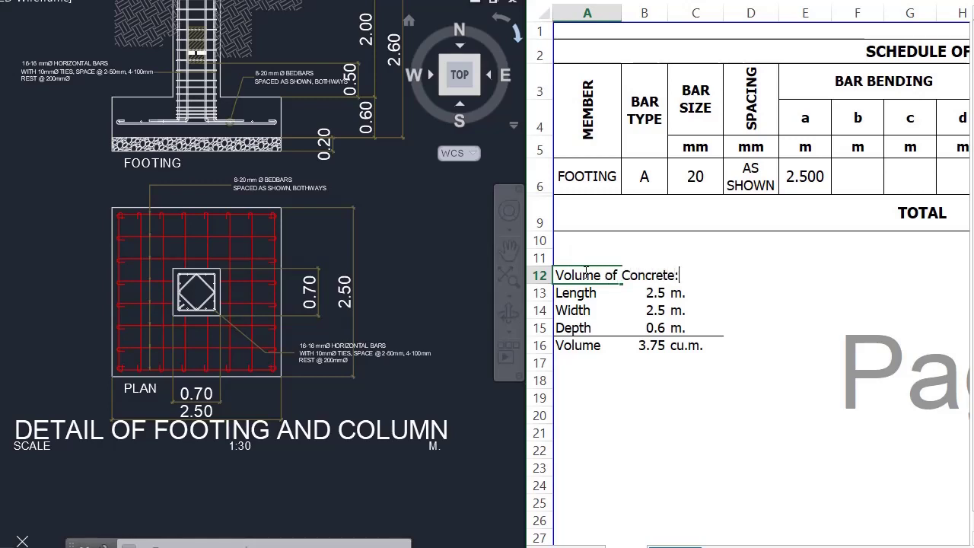
pyautogui.press('Return')
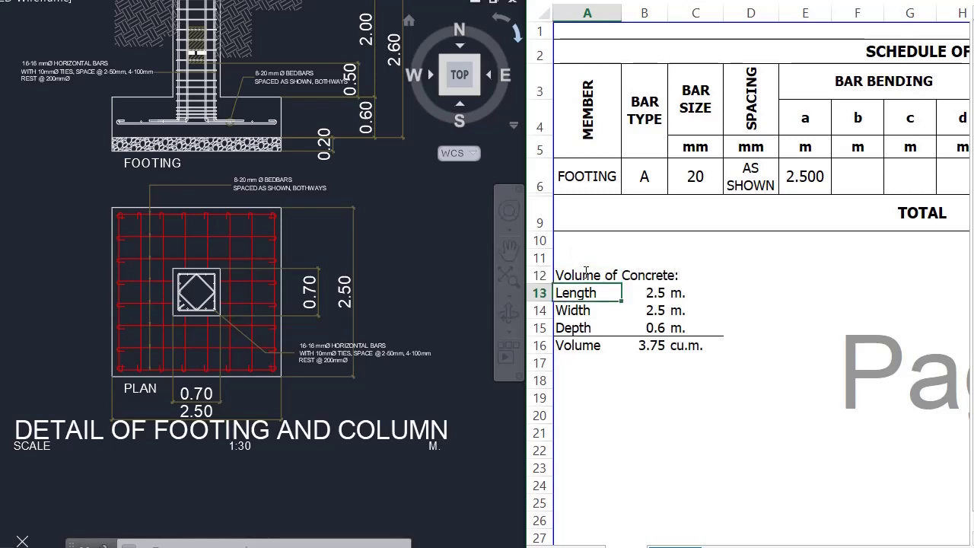
pyautogui.click(576, 274)
pyautogui.hotkey('ctrl', 'b')
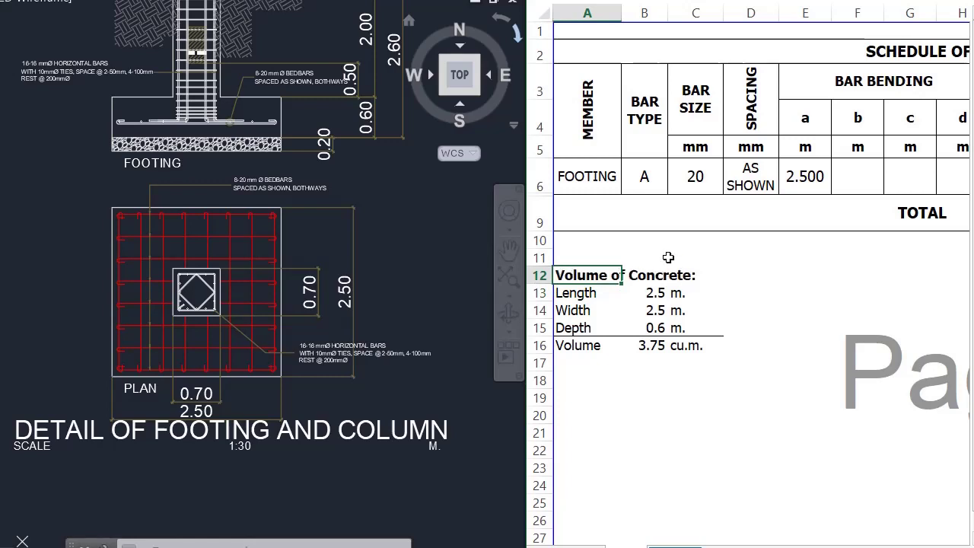
pyautogui.click(676, 257)
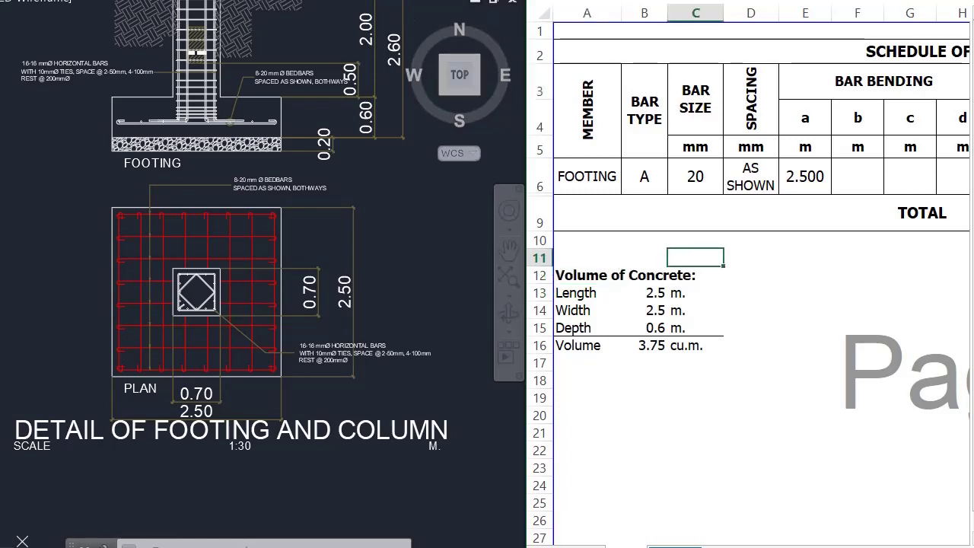
# Make the Volume row A16:C16 bold.
pyautogui.click(586, 379)
pyautogui.moveTo(578, 345); pyautogui.dragTo(688, 348)
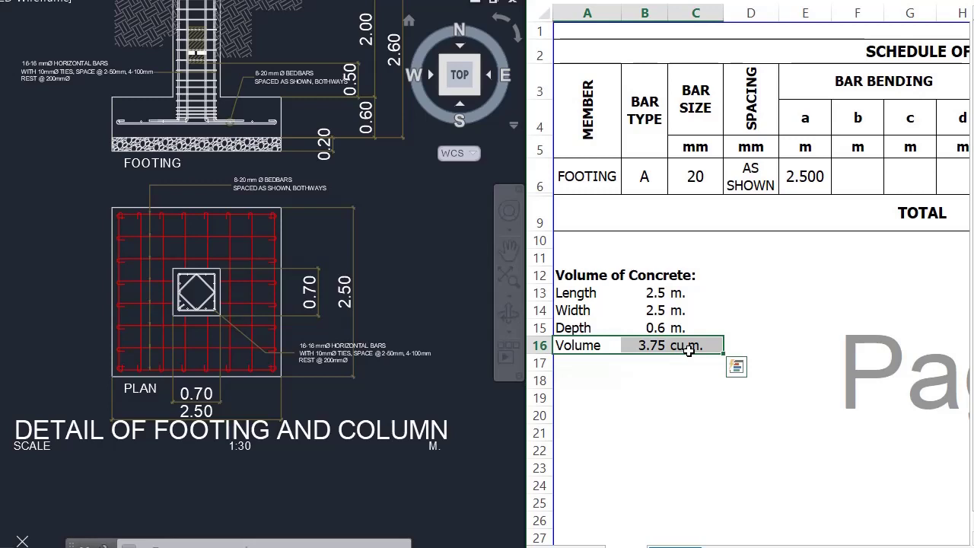
pyautogui.hotkey('ctrl', 'b')
pyautogui.click(643, 380)
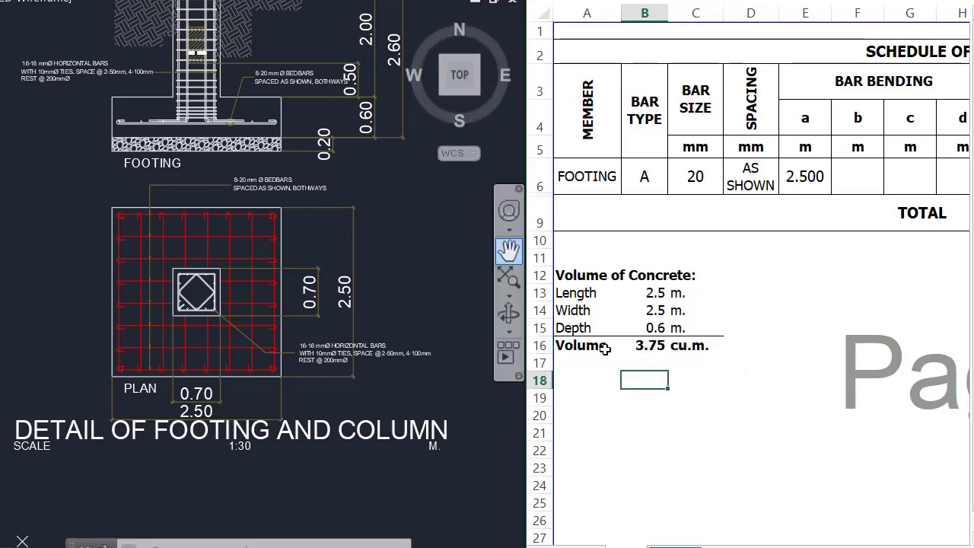
pyautogui.click(644, 176)
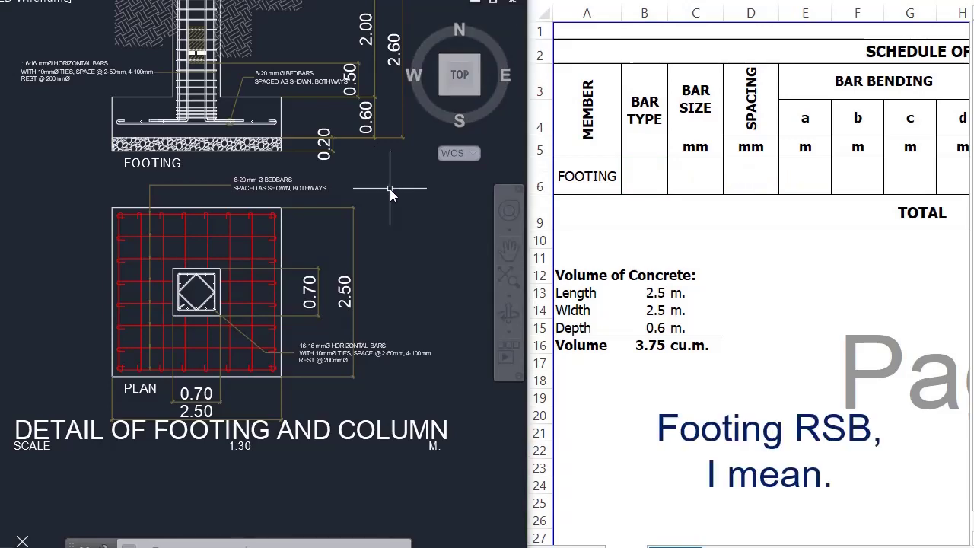
# Zoom and pan AutoCAD to frame the footing plan and section with the 2.50 and 0.70 dimensions.
pyautogui.scroll(2, 160, 340)
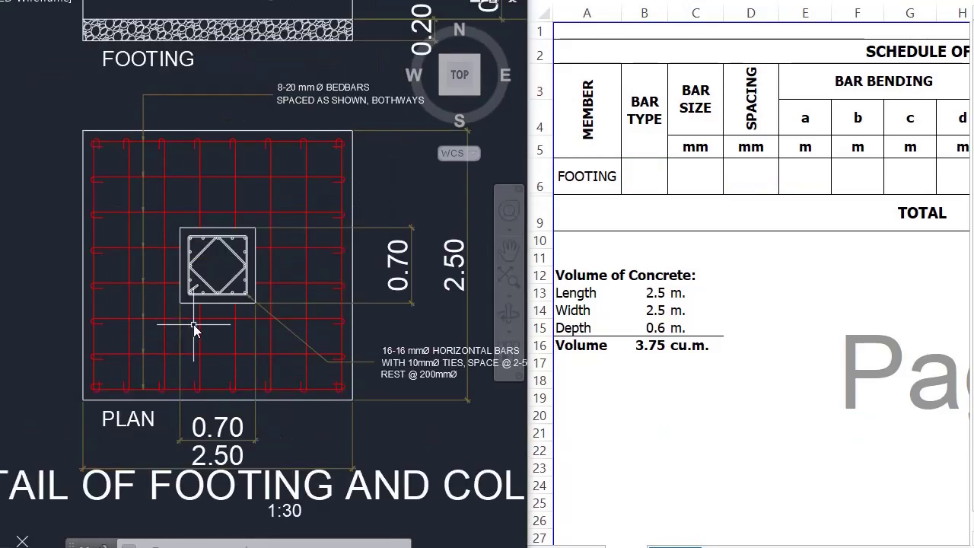
pyautogui.moveTo(194, 325); pyautogui.dragTo(137, 333)
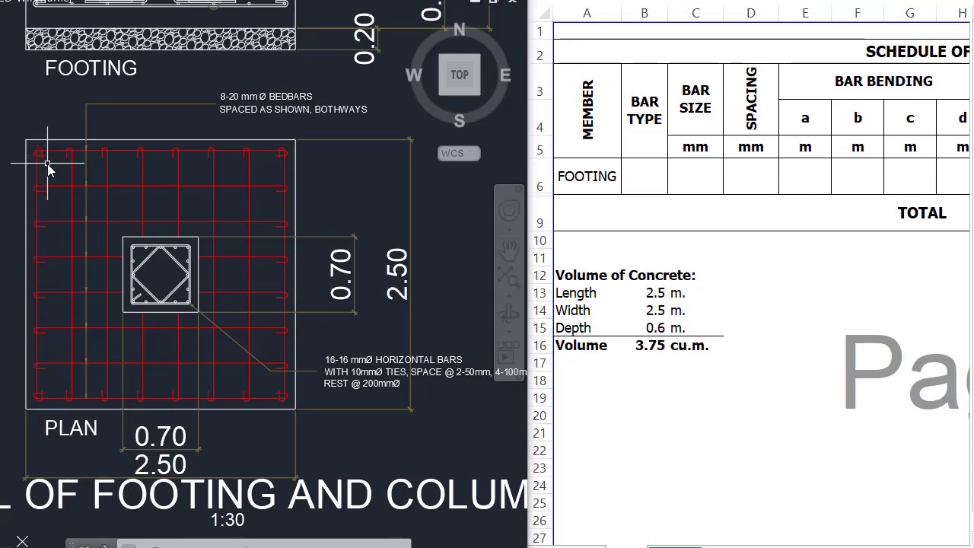
pyautogui.moveTo(71, 135); pyautogui.dragTo(81, 265)
pyautogui.scroll(2, 43, 133)
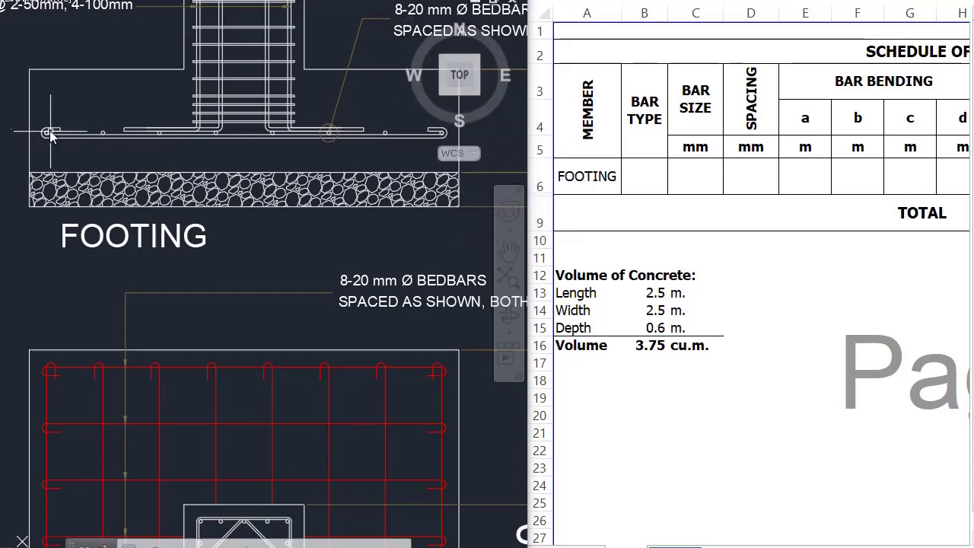
pyautogui.moveTo(68, 129); pyautogui.dragTo(45, 133)
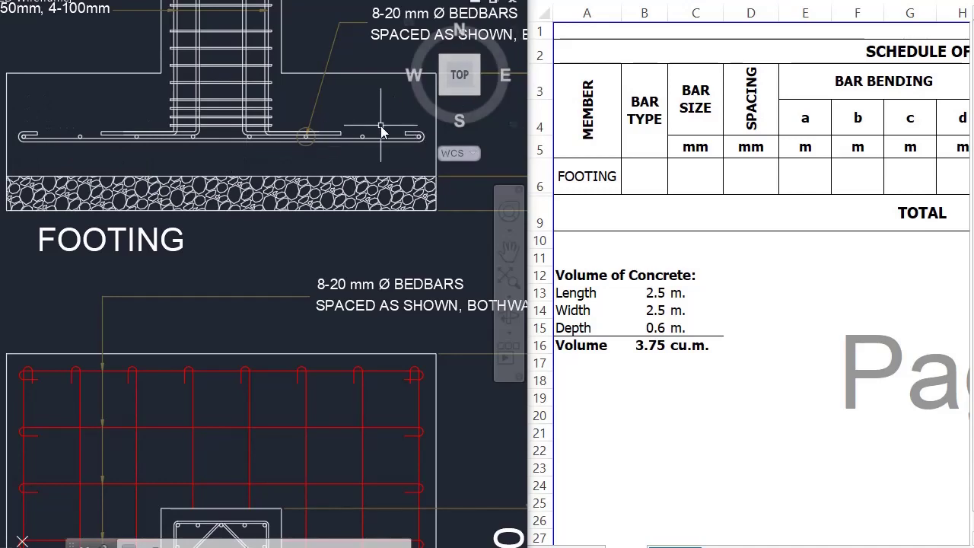
pyautogui.scroll(-2, 239, 70)
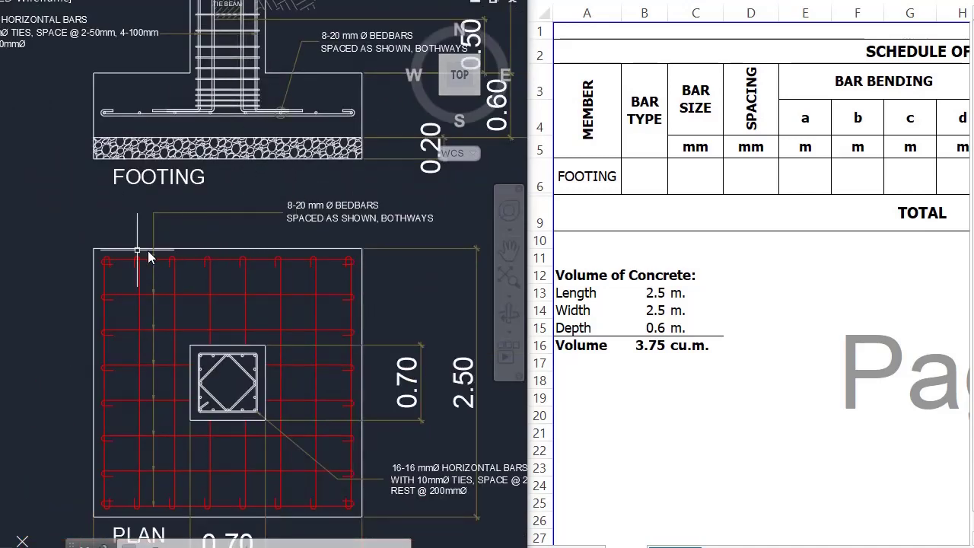
pyautogui.moveTo(126, 208); pyautogui.dragTo(121, 169)
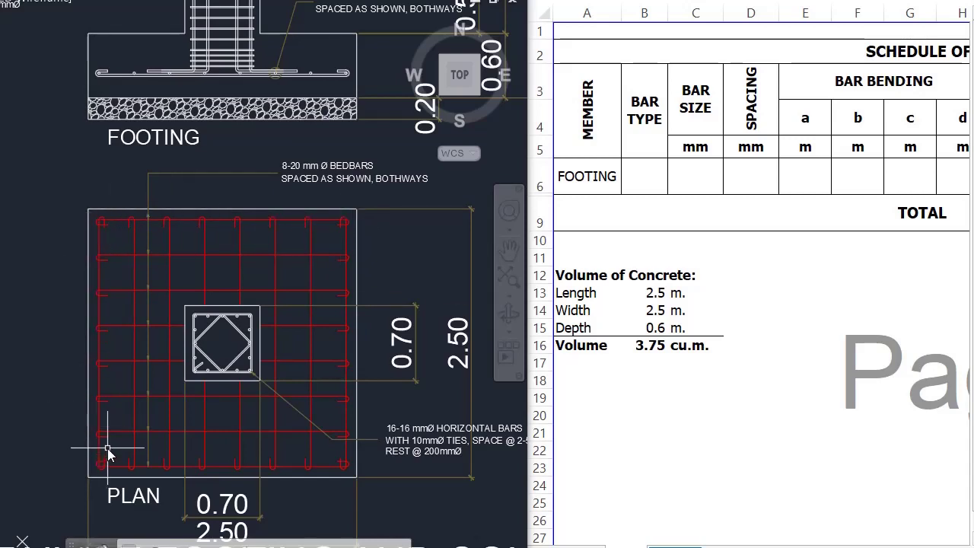
# Enter bar type A and bar size 20 in the footing row, checking the bedbar note.
pyautogui.click(641, 170)
pyautogui.write('A')
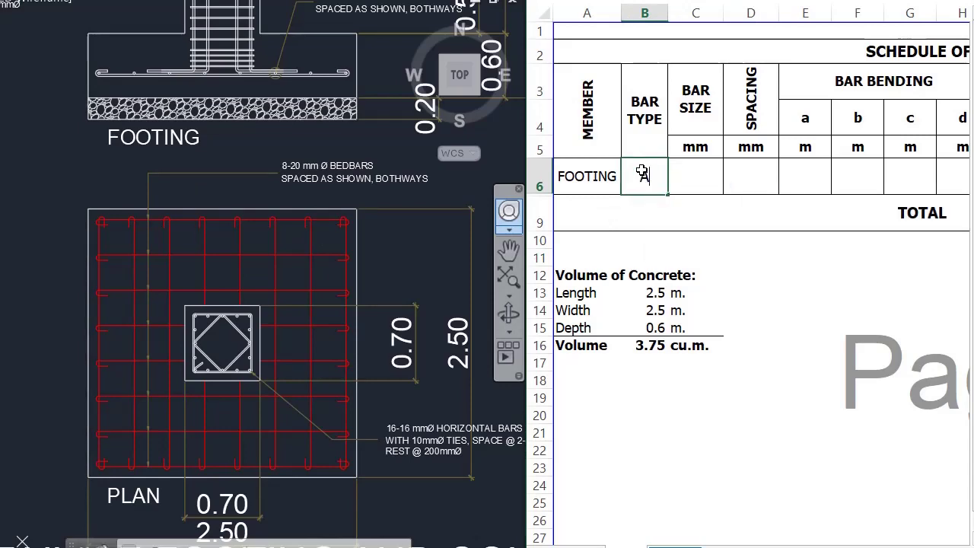
pyautogui.press('Return')
pyautogui.click(696, 181)
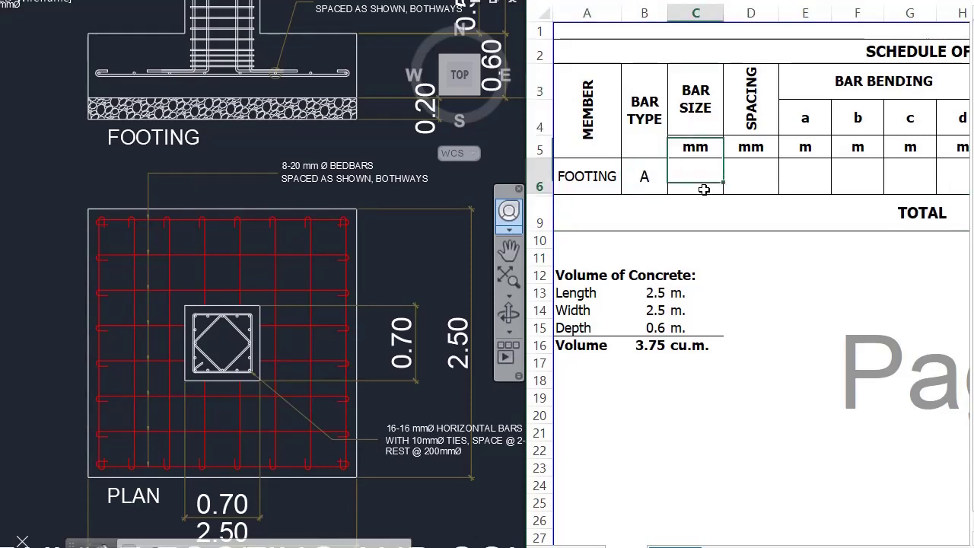
pyautogui.scroll(2, 304, 171)
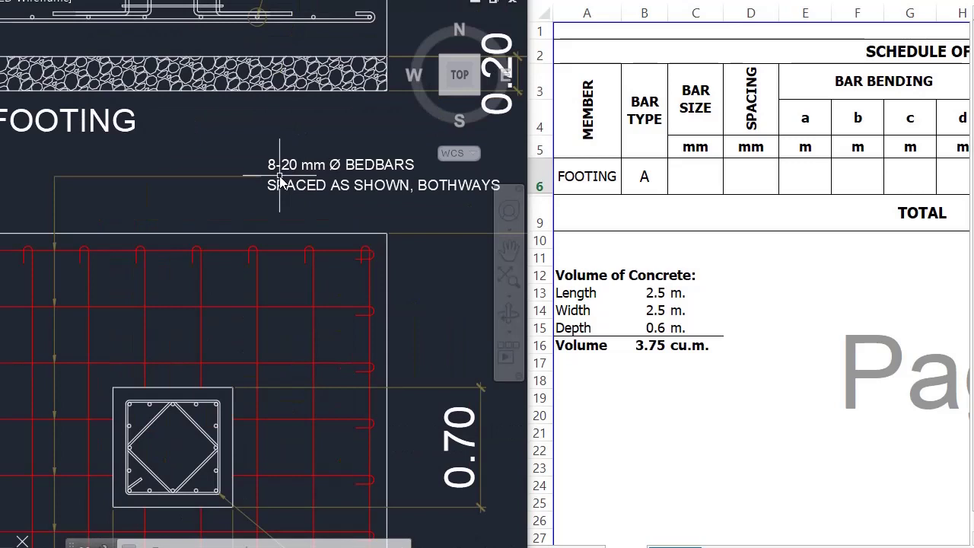
pyautogui.moveTo(318, 190); pyautogui.dragTo(271, 164)
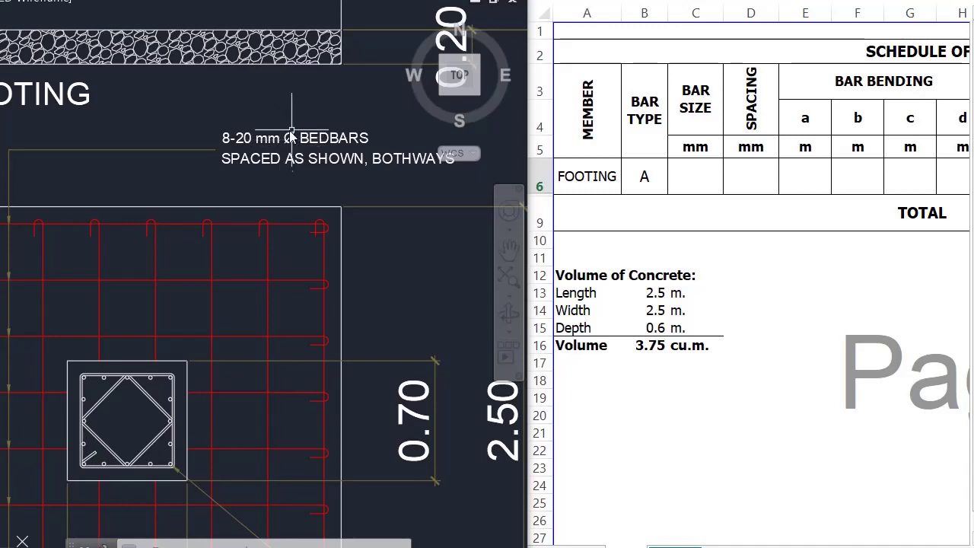
pyautogui.click(713, 171)
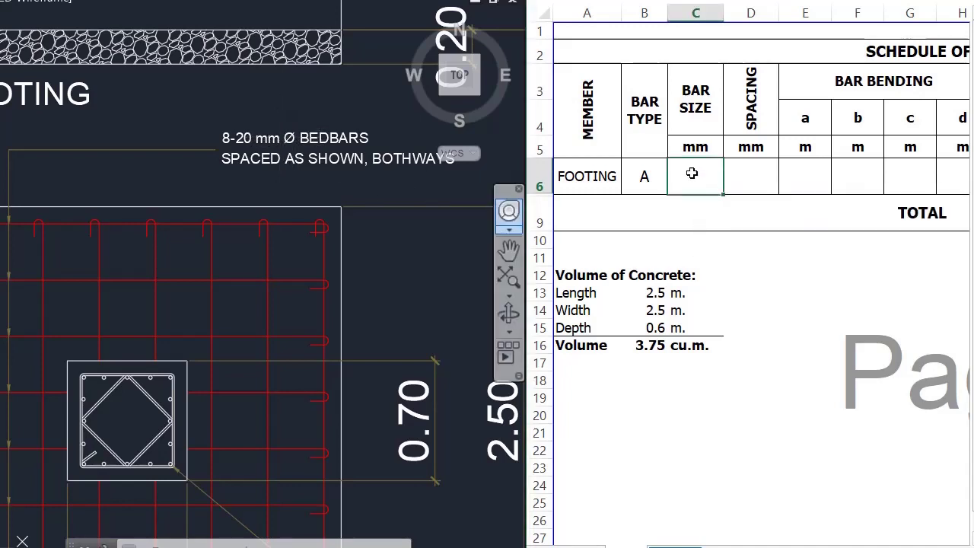
pyautogui.write('20')
pyautogui.click(381, 190)
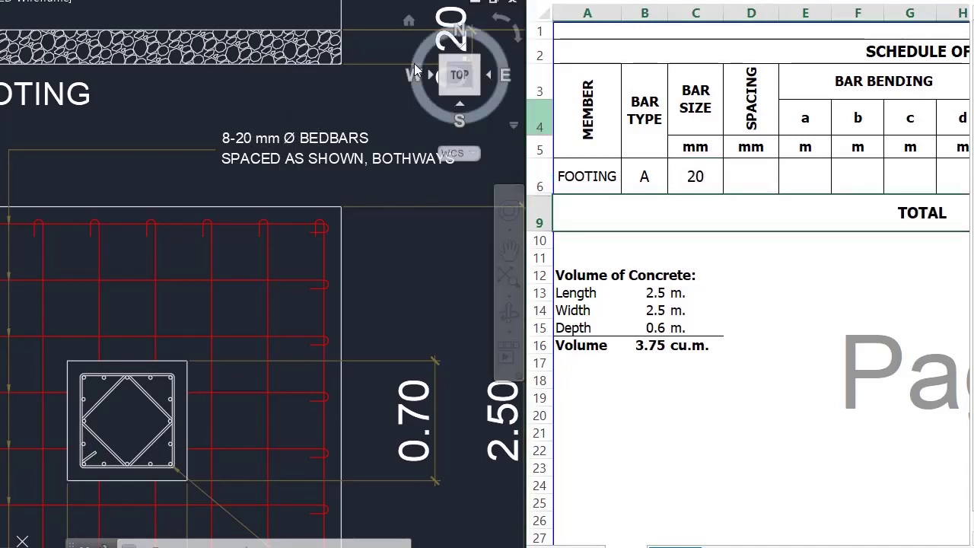
pyautogui.scroll(-2, 286, 158)
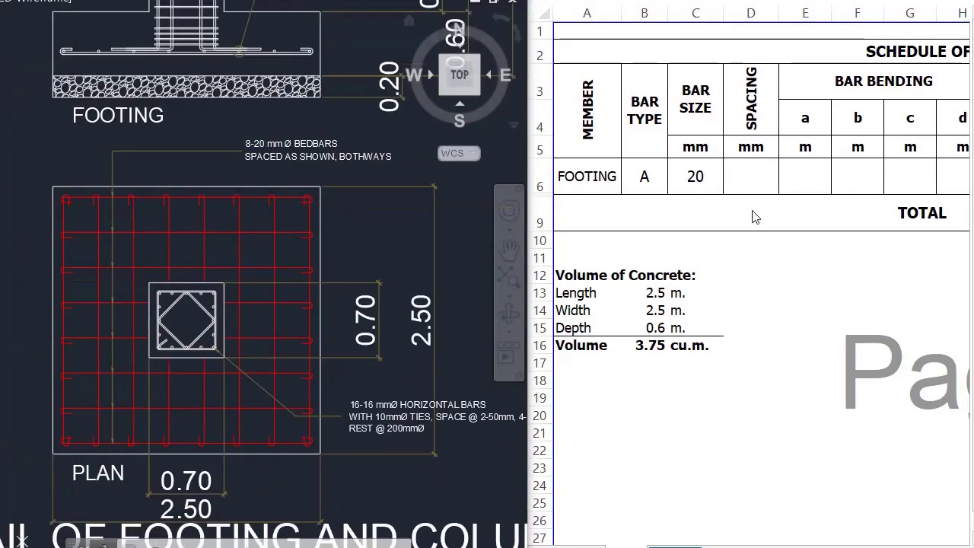
# Enter AS SHOWN as the footing bar spacing.
pyautogui.click(750, 191)
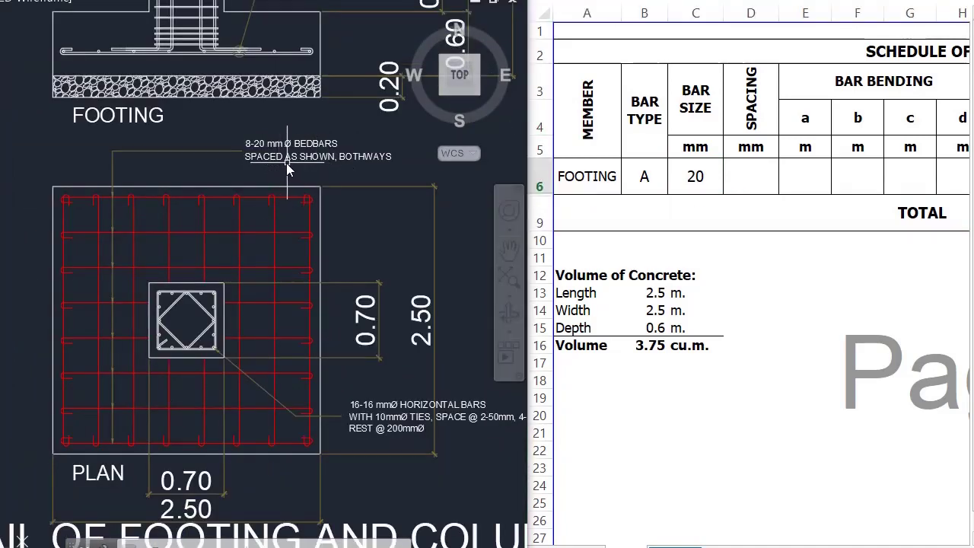
pyautogui.scroll(2, 286, 162)
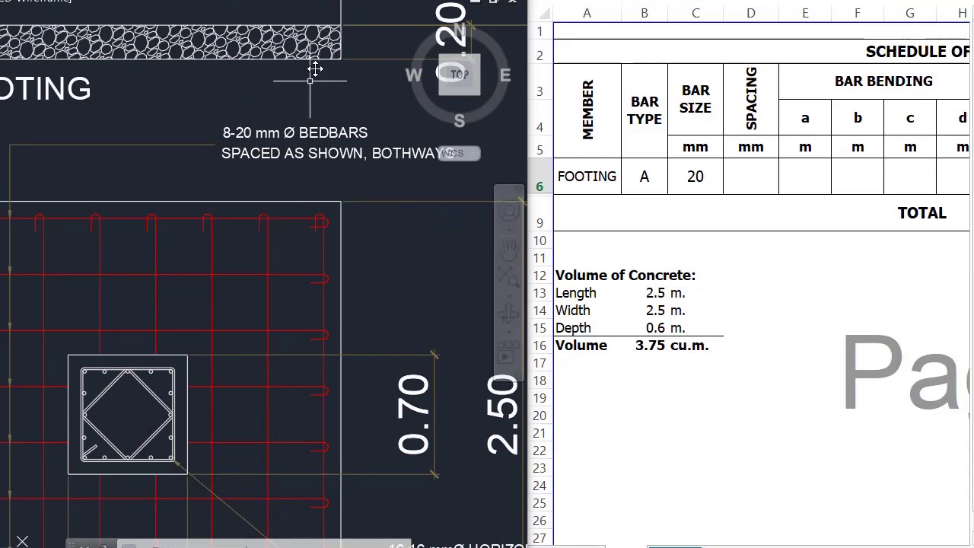
pyautogui.click(746, 176)
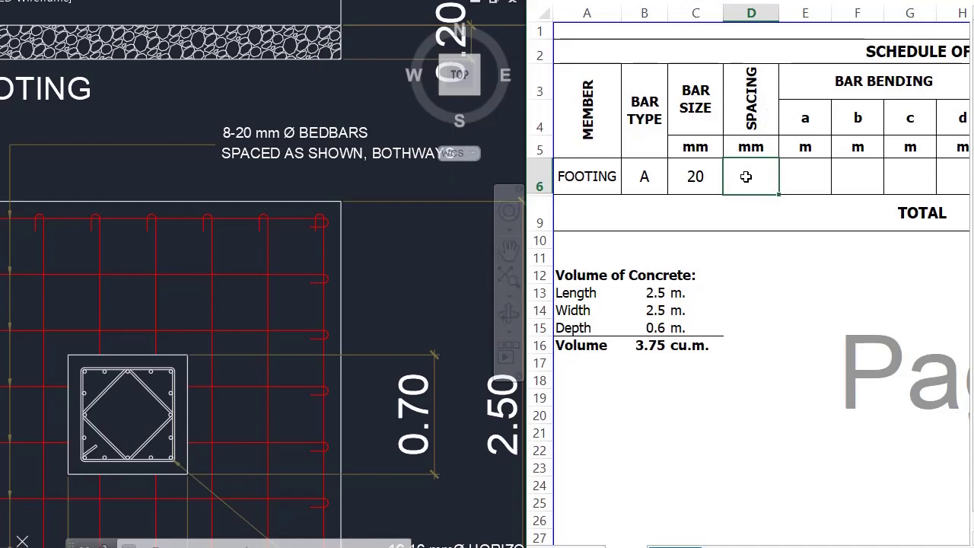
pyautogui.write('AS SH')
pyautogui.write('OWN')
pyautogui.press('Return')
pyautogui.press('Up')
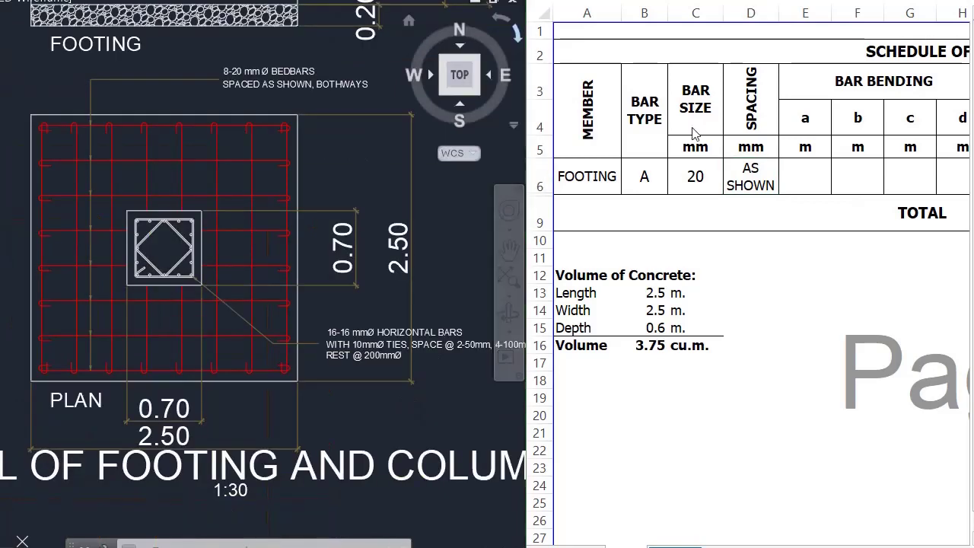
pyautogui.click(803, 178)
# Set bending length a in E6 to 0.08 m, replacing a trial =4*C6 formula.
pyautogui.hscroll(2, 816, 171)
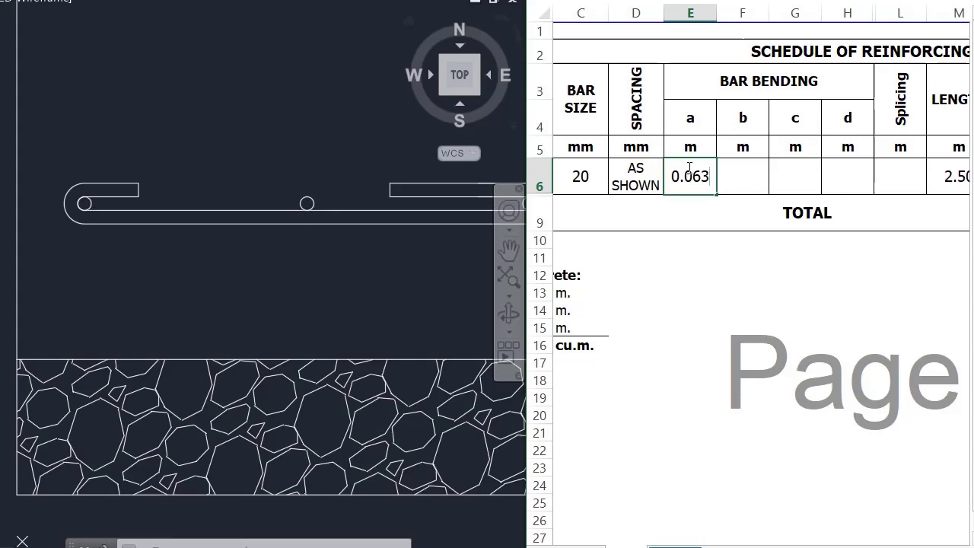
pyautogui.press('Tab')
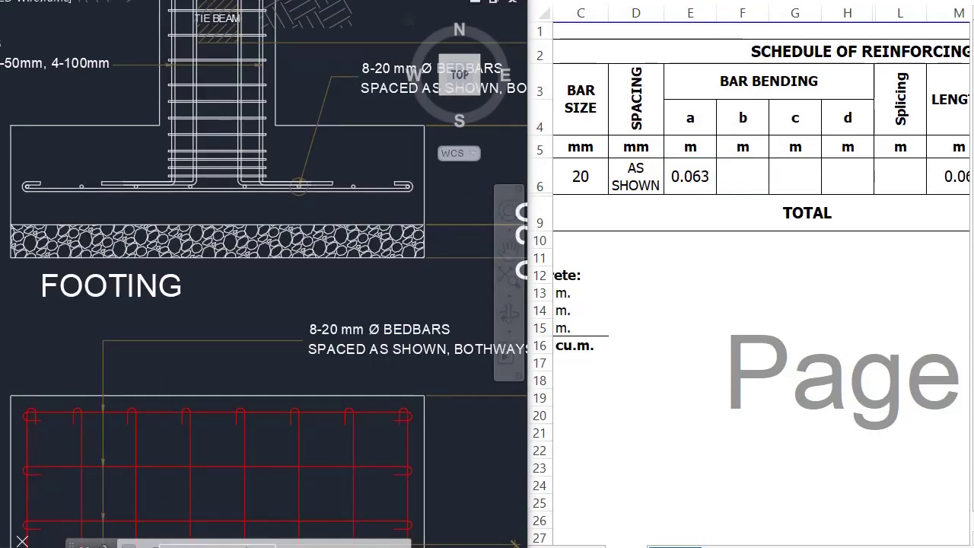
pyautogui.click(694, 176)
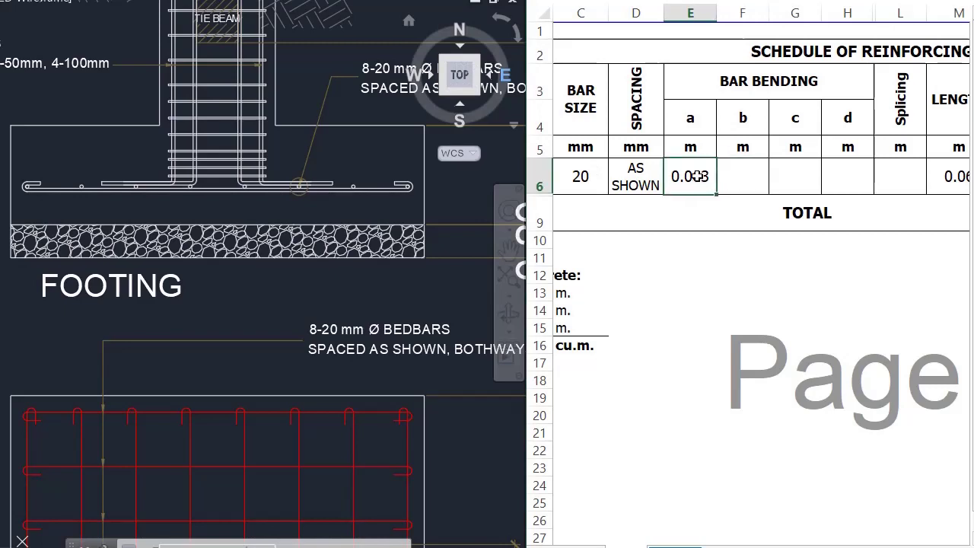
pyautogui.write('=4*')
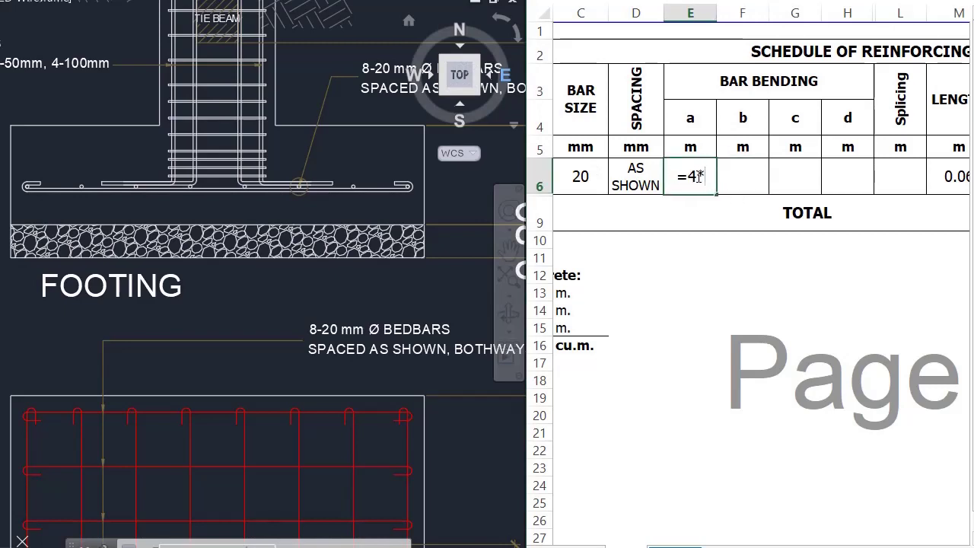
pyautogui.click(591, 186)
pyautogui.press('Return')
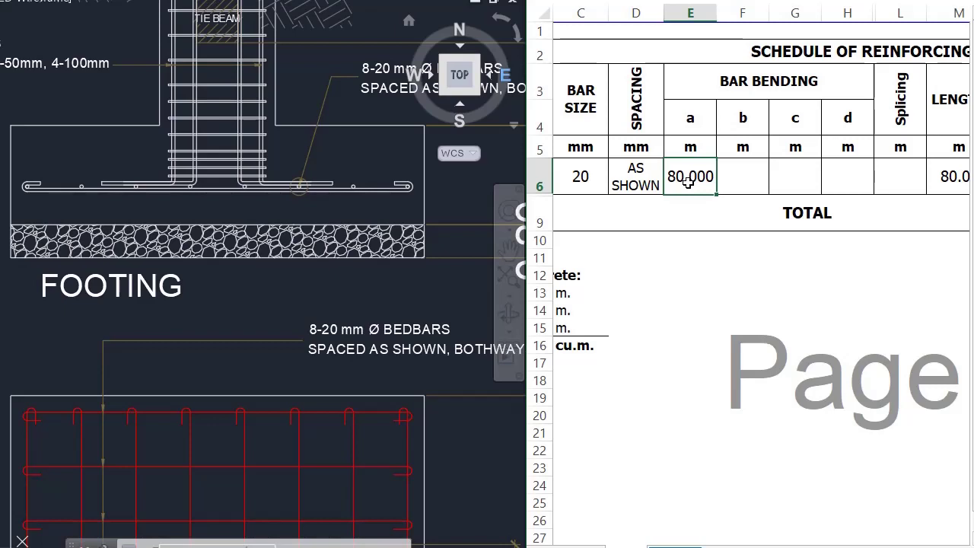
pyautogui.write('.0')
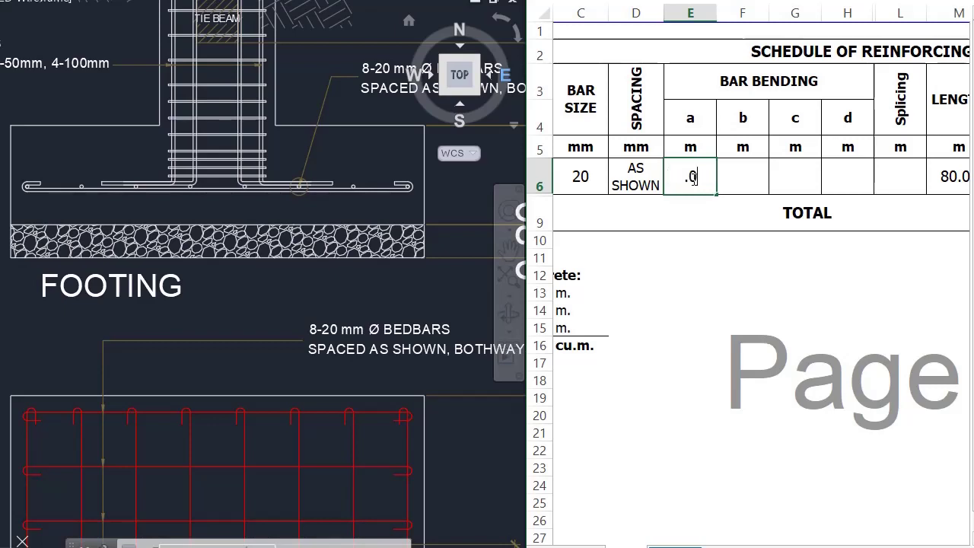
pyautogui.write('8')
pyautogui.press('Return')
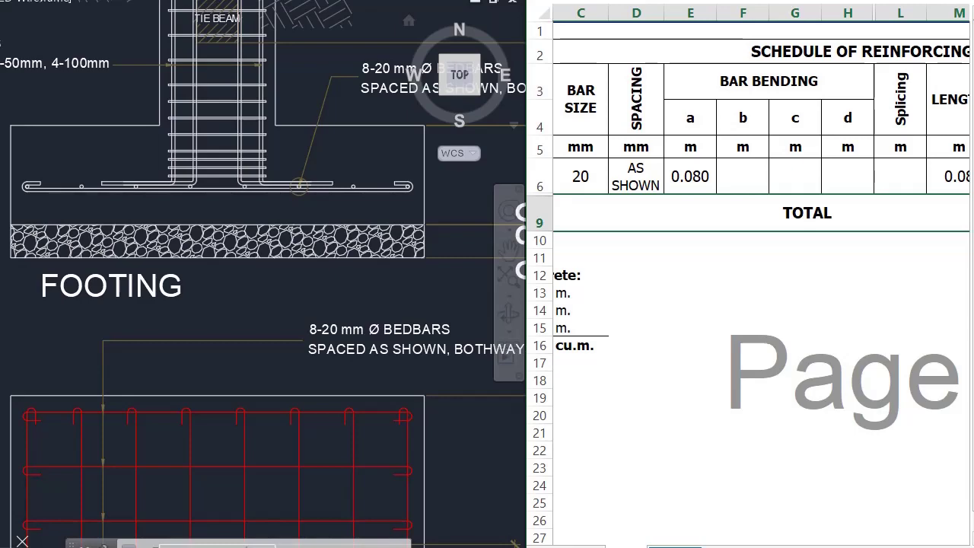
# Start the b length formula in F6 and check the 2.5 m footing width in the drawing.
pyautogui.scroll(2, 196, 158)
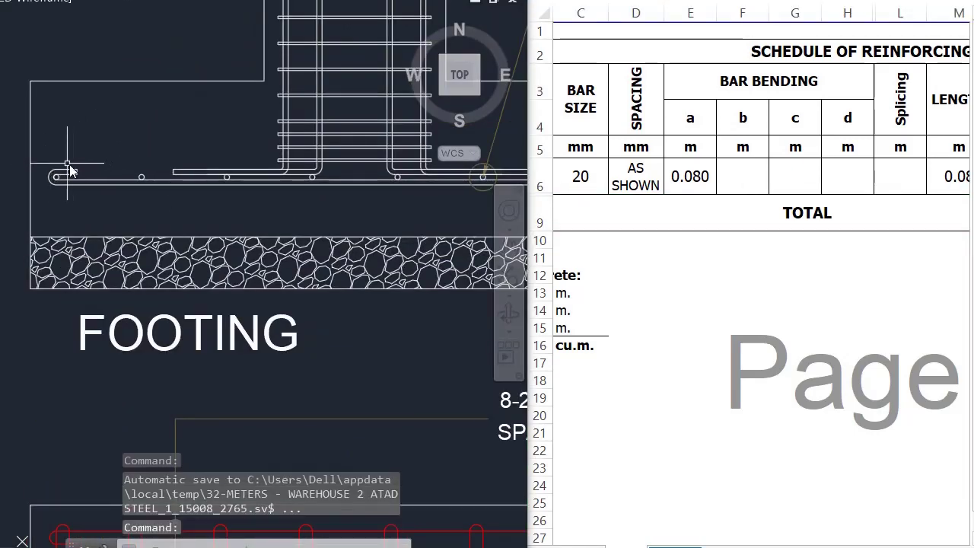
pyautogui.scroll(-2, 67, 204)
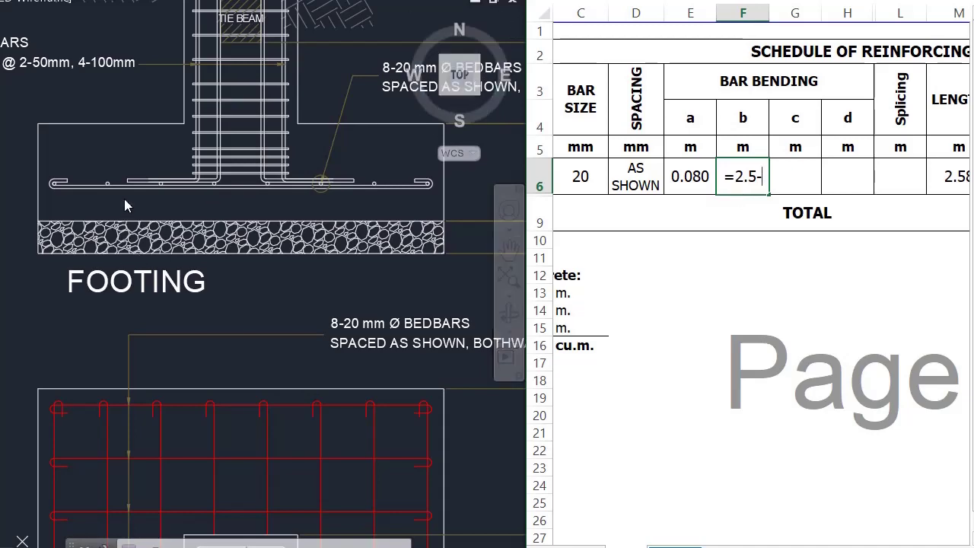
pyautogui.scroll(5, 46, 180)
pyautogui.scroll(3, 38, 196)
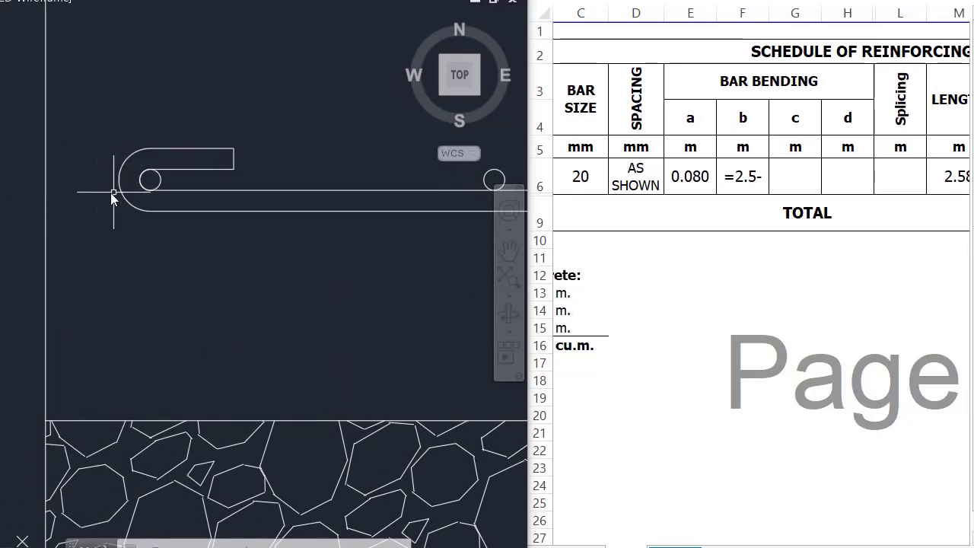
pyautogui.click(743, 178)
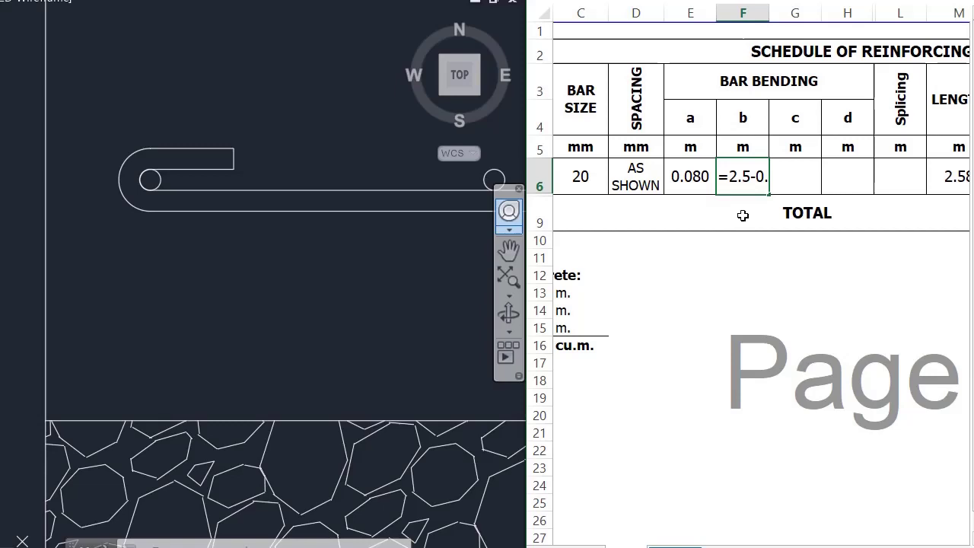
pyautogui.write('07')
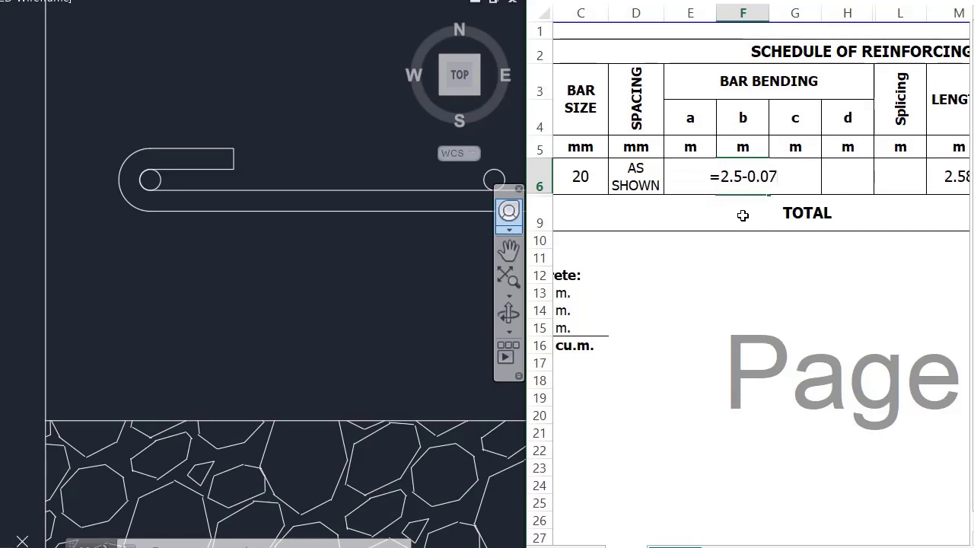
pyautogui.write('5')
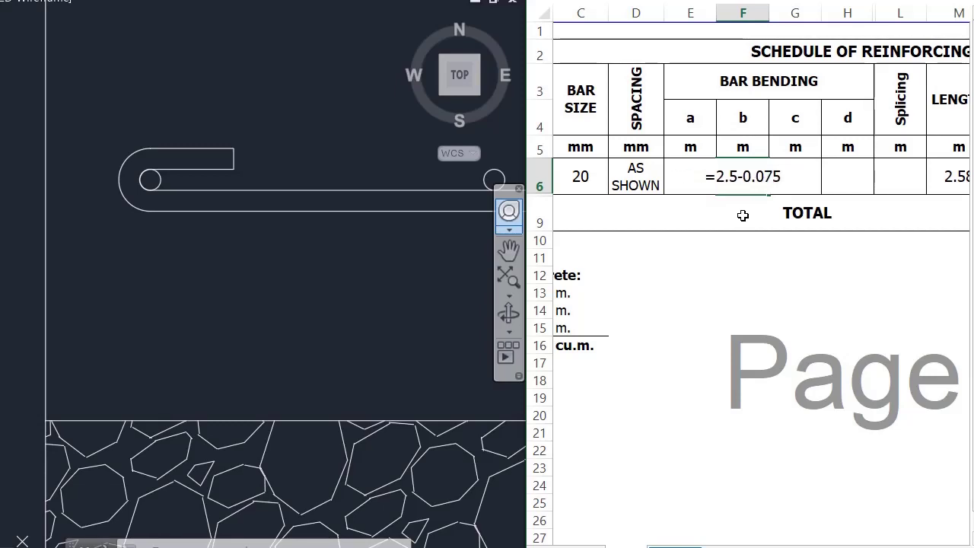
pyautogui.click(187, 255)
pyautogui.scroll(-4, 127, 203)
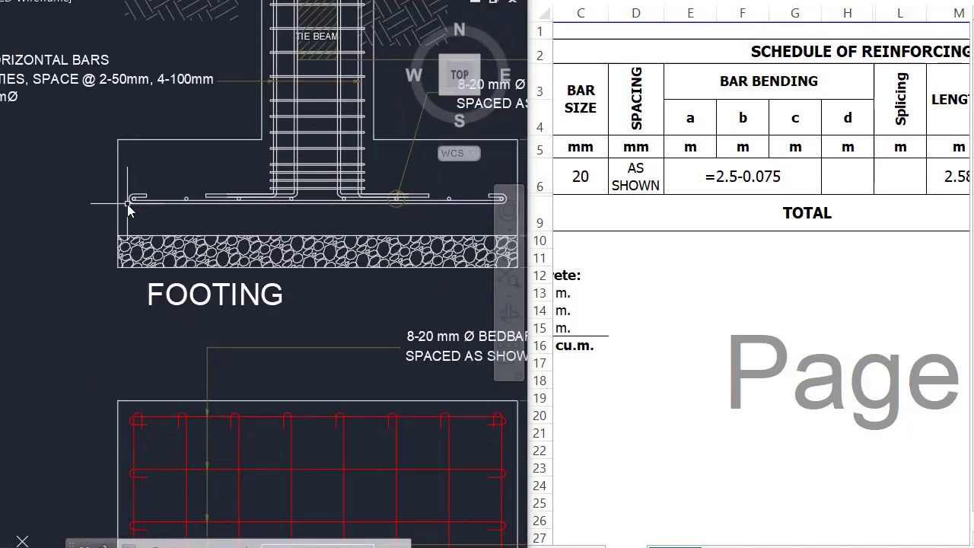
pyautogui.scroll(-1, 140, 211)
pyautogui.scroll(1, 74, 230)
pyautogui.scroll(2, 48, 226)
pyautogui.scroll(-2, 52, 236)
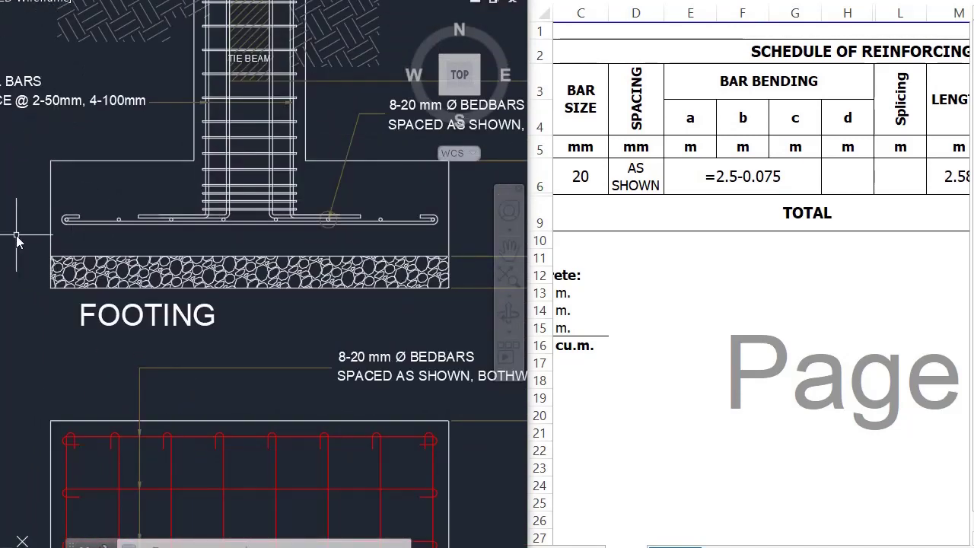
# Finish F6 as =2.5-0.075-0.075, giving a 2.350 m b length.
pyautogui.hotkey('alt', 'Tab')
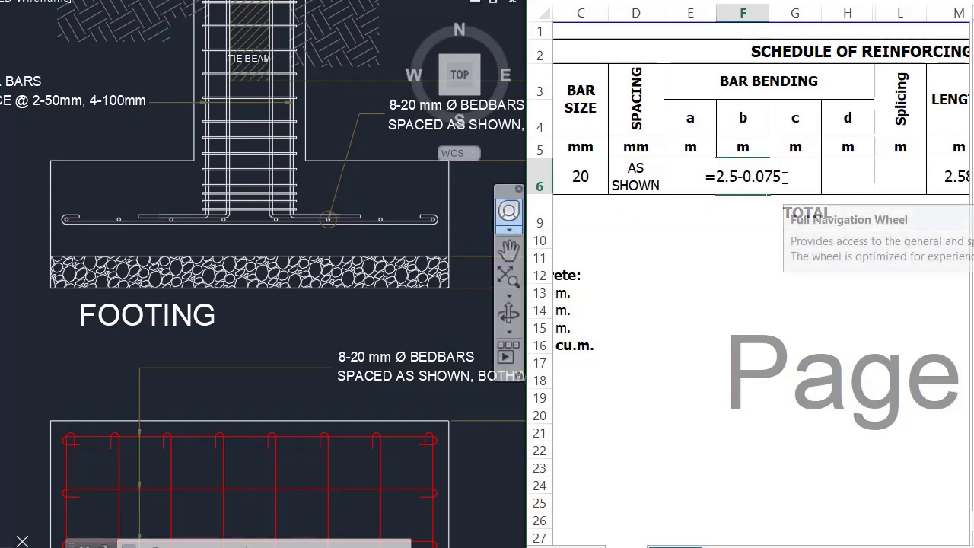
pyautogui.write('-.075')
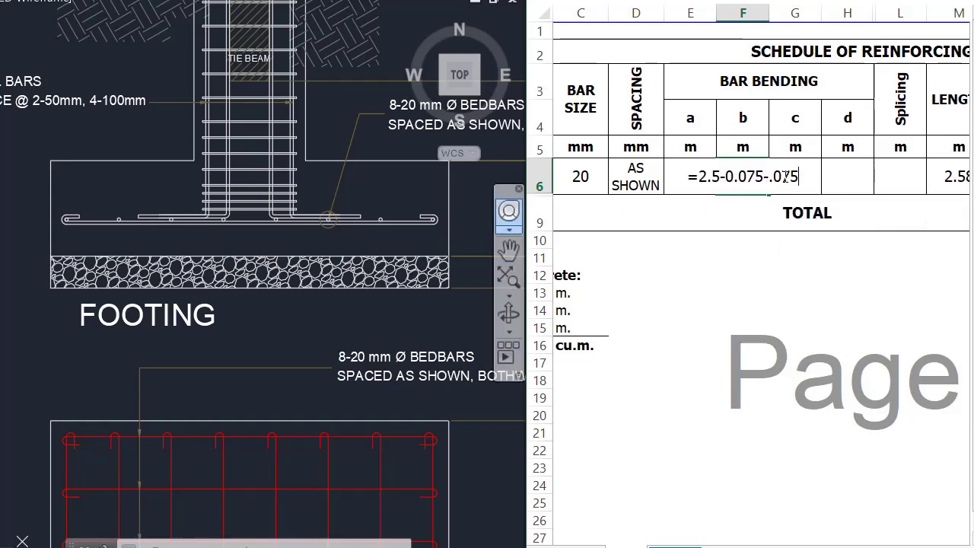
pyautogui.press('Return')
pyautogui.click(739, 180)
pyautogui.click(791, 181)
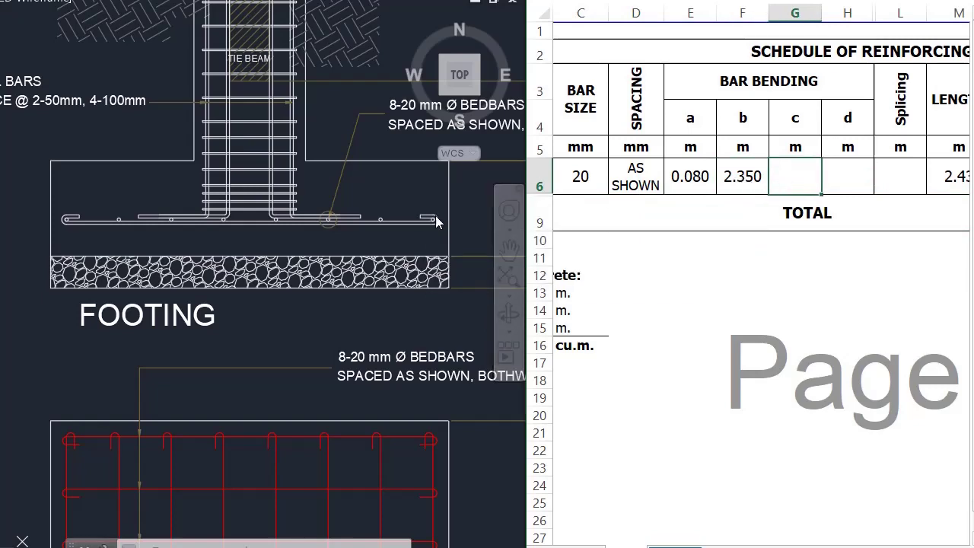
# Set the c length in G6 to =E6 and change its font colour.
pyautogui.doubleClick(780, 180)
pyautogui.write('=')
pyautogui.click(690, 185)
pyautogui.press('Return')
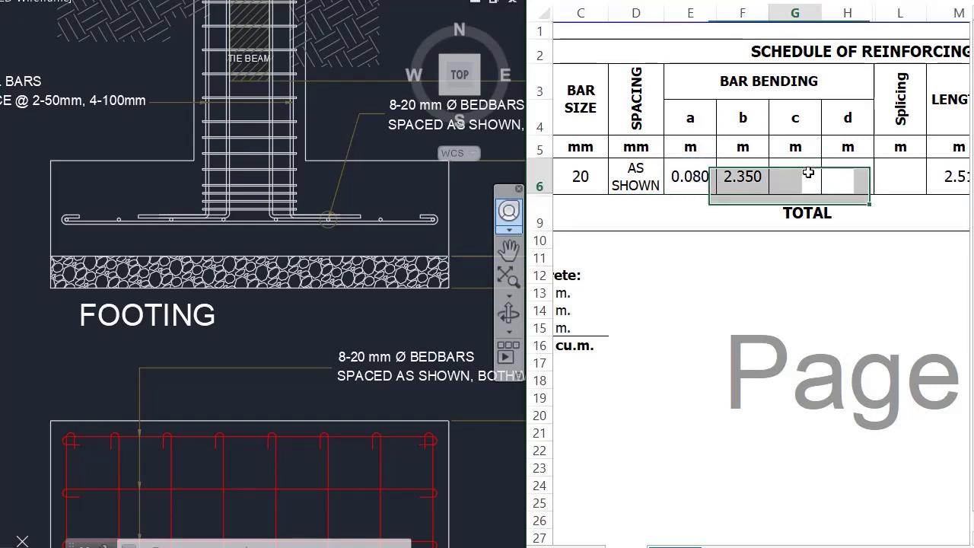
pyautogui.click(736, 12)
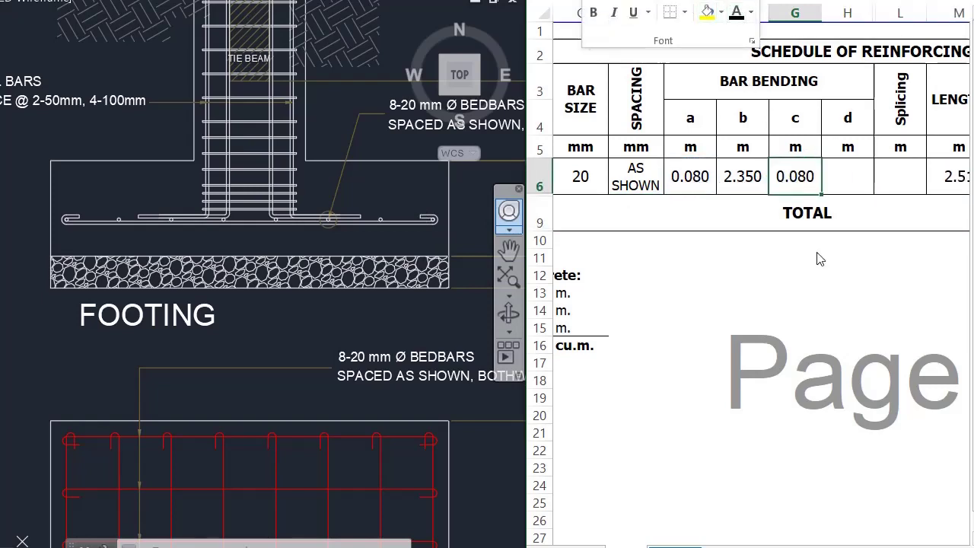
pyautogui.click(858, 176)
# Enter the bar count formula in QTY. cell N6, giving 16 bars.
pyautogui.click(897, 177)
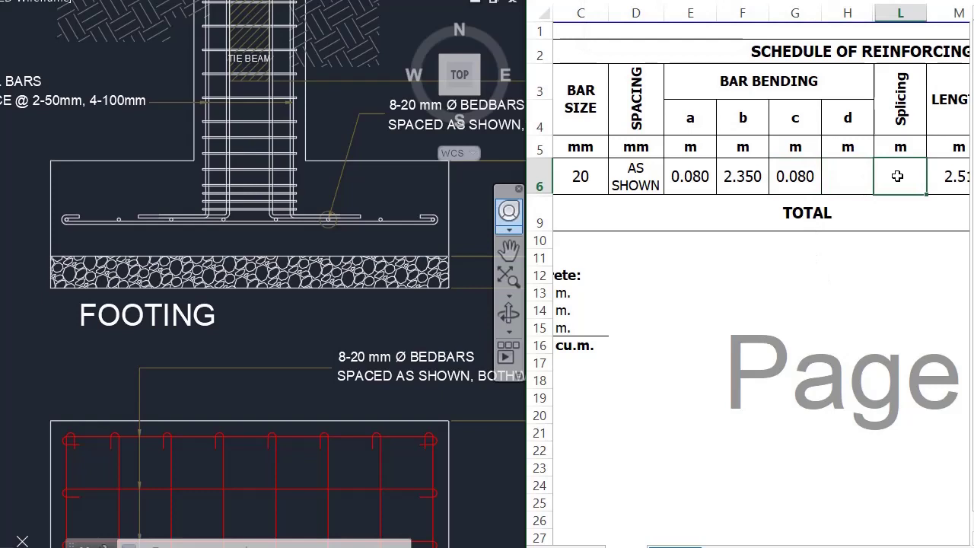
pyautogui.click(931, 177)
pyautogui.click(791, 176)
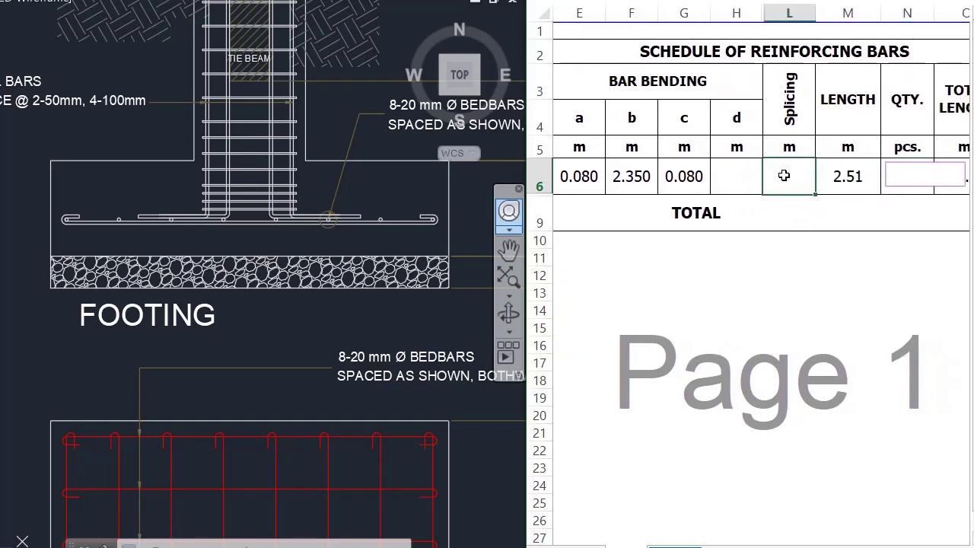
pyautogui.click(865, 179)
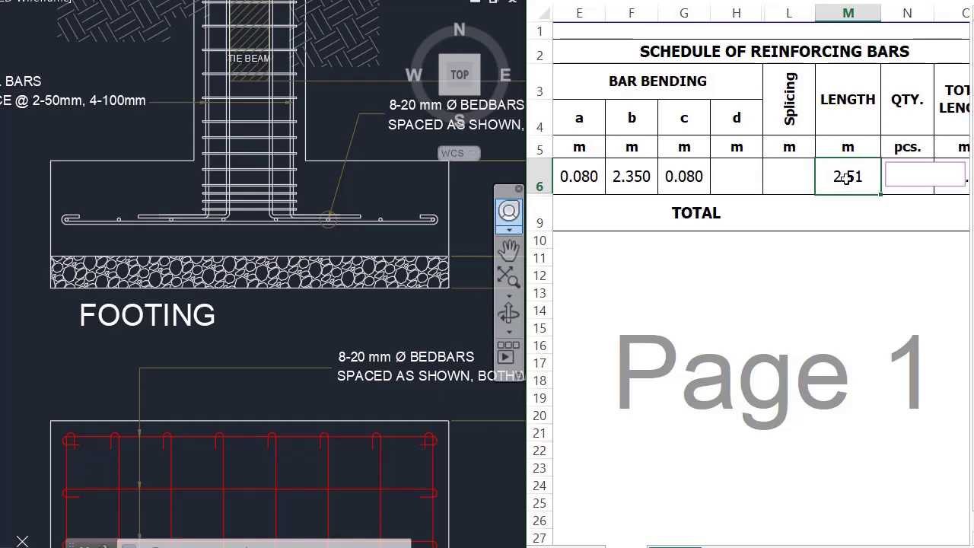
pyautogui.press('Tab')
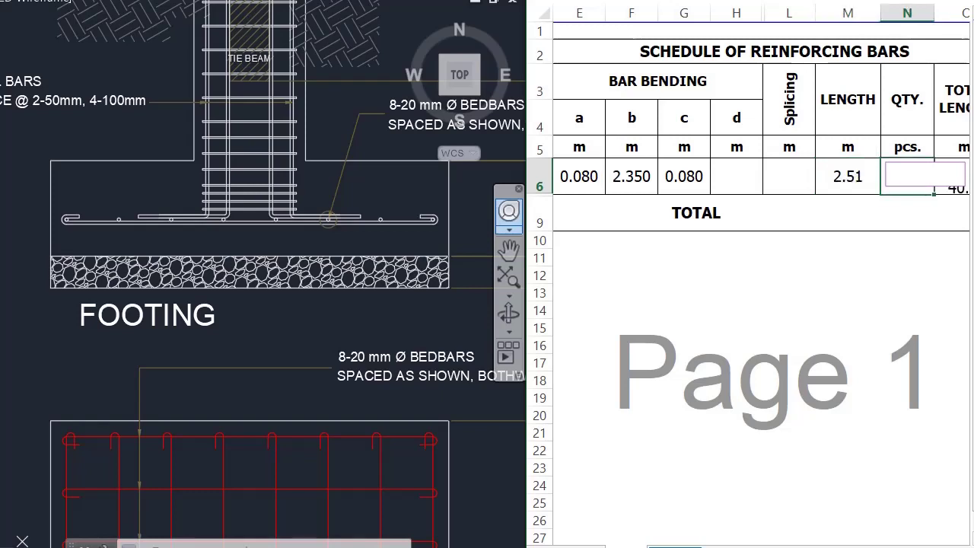
pyautogui.hscroll(2, 899, 185)
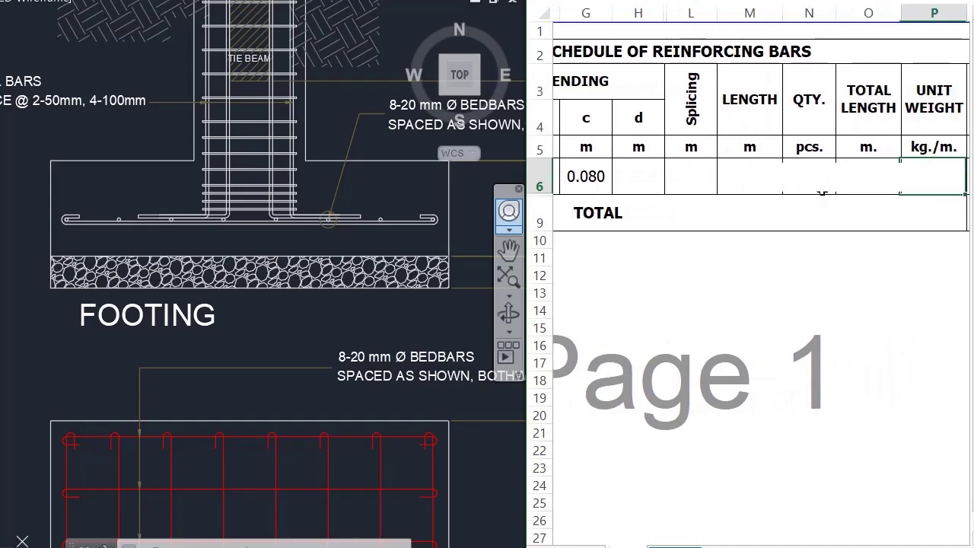
pyautogui.hscroll(2, 798, 180)
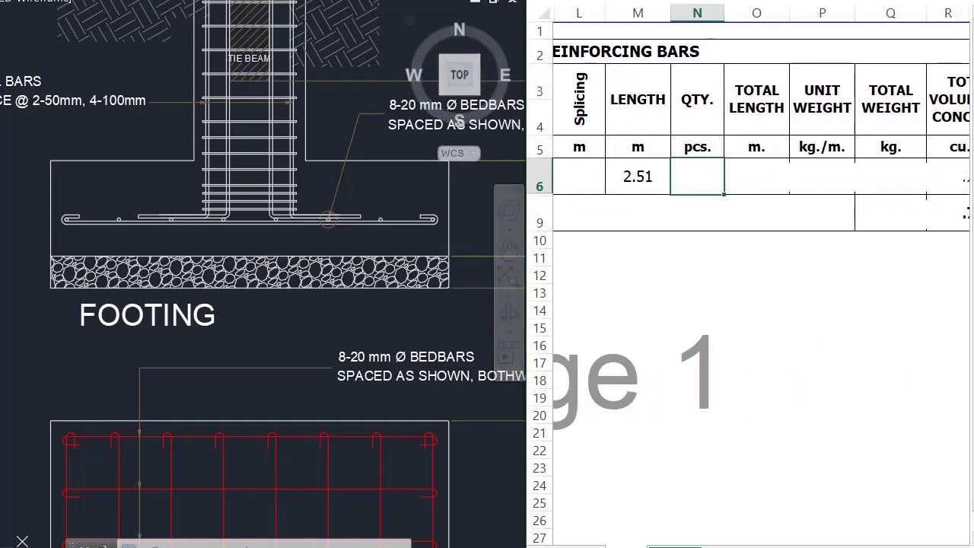
pyautogui.scroll(-2, 251, 89)
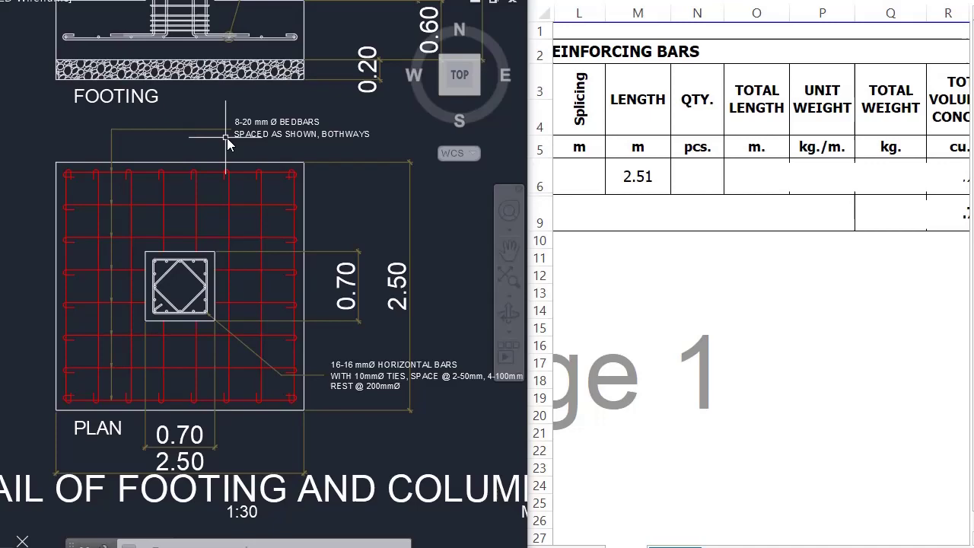
pyautogui.scroll(2, 230, 131)
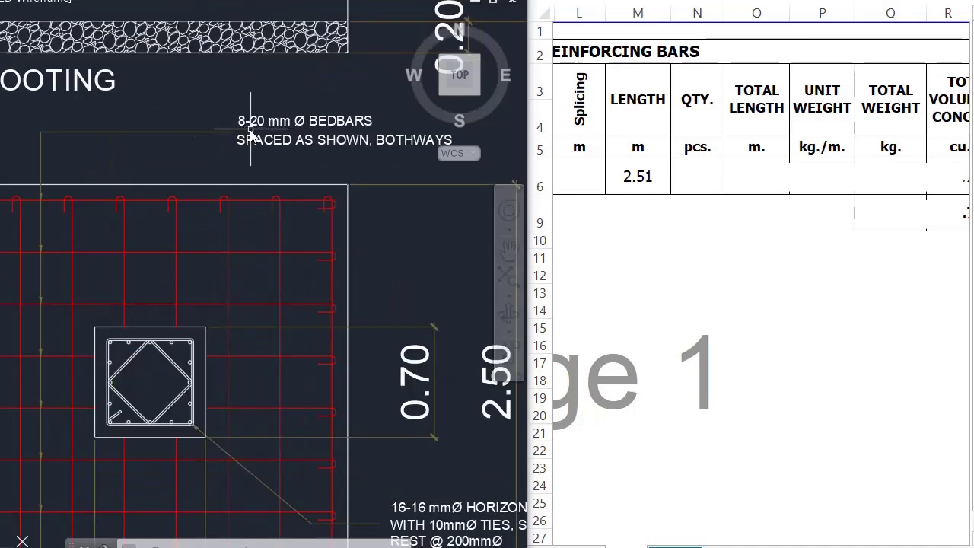
pyautogui.scroll(-2, 254, 122)
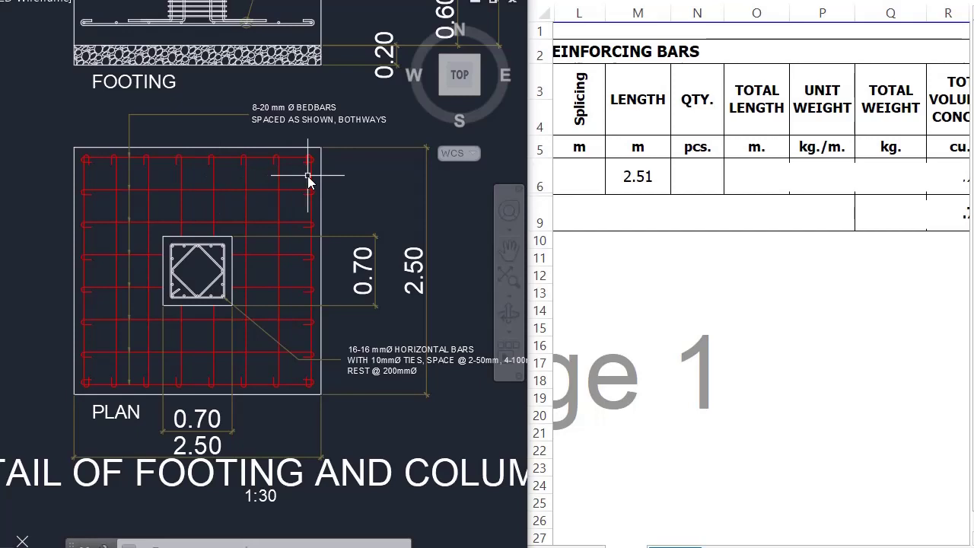
pyautogui.click(696, 176)
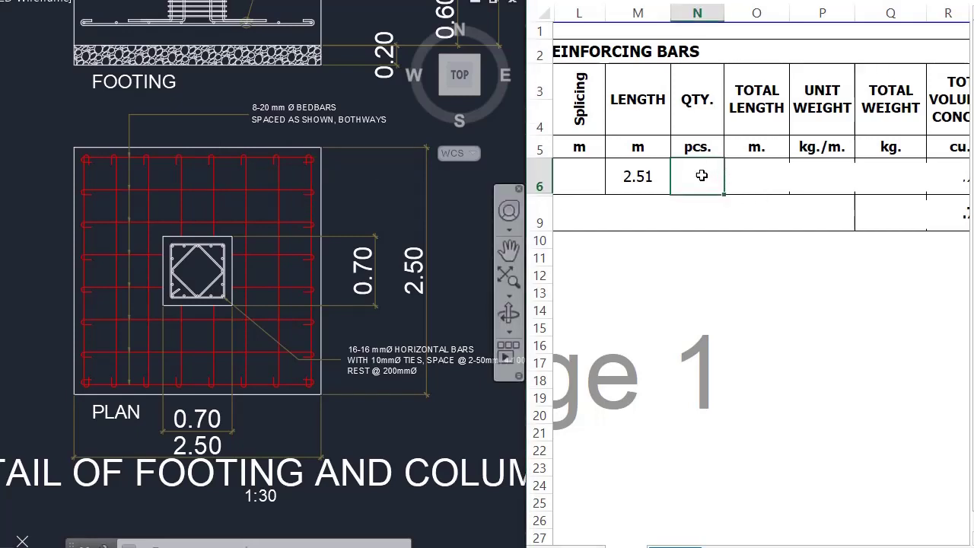
pyautogui.write('=8*')
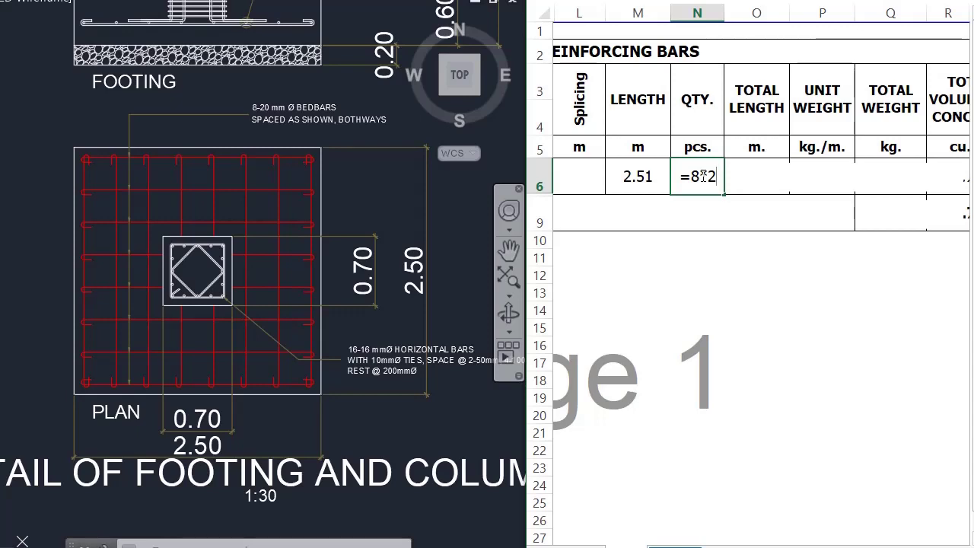
pyautogui.press('Return')
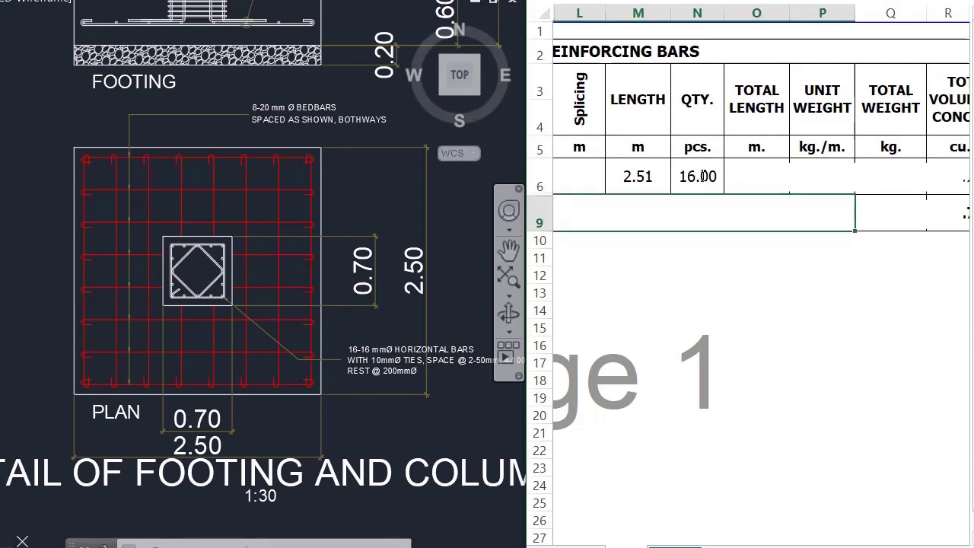
pyautogui.click(702, 176)
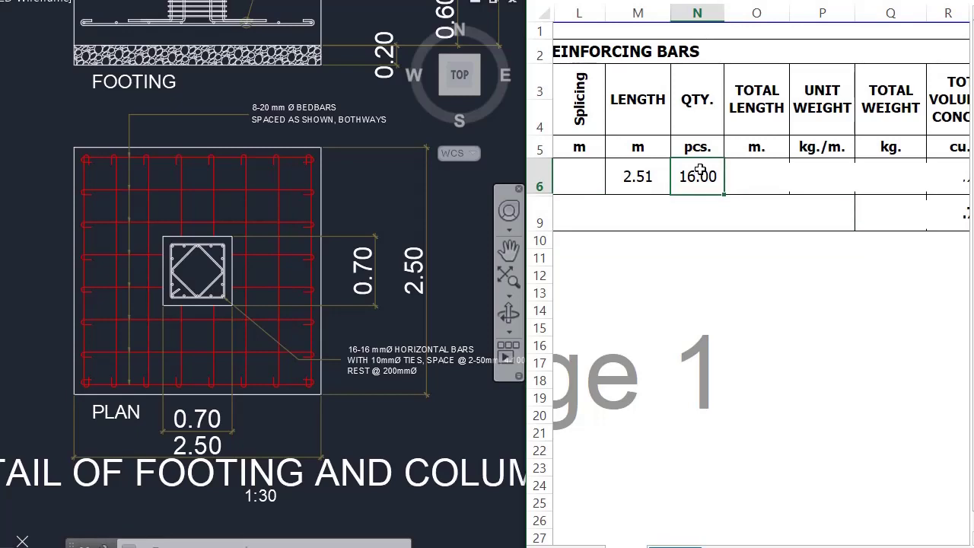
# Set total length O6 to =N6*M6, giving 40.16 m.
pyautogui.click(380, 204)
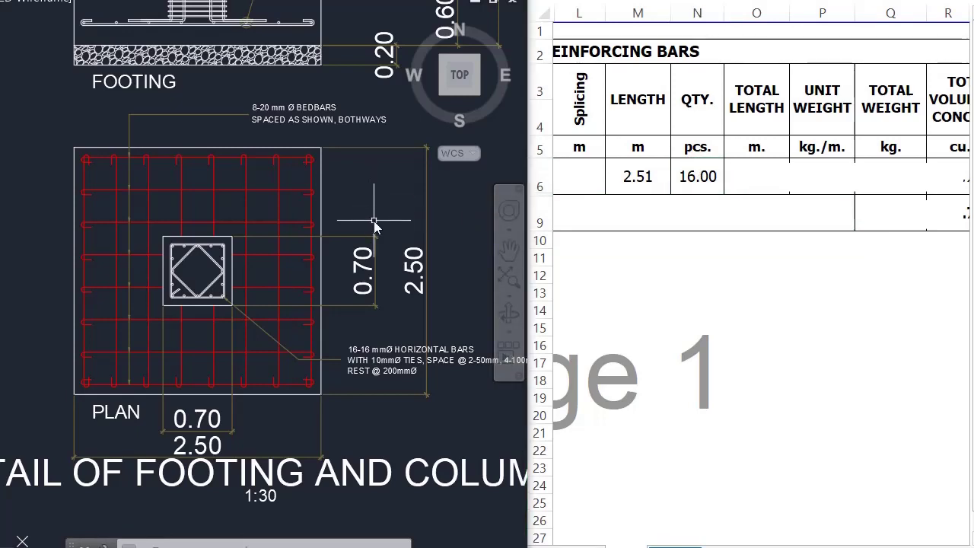
pyautogui.click(707, 176)
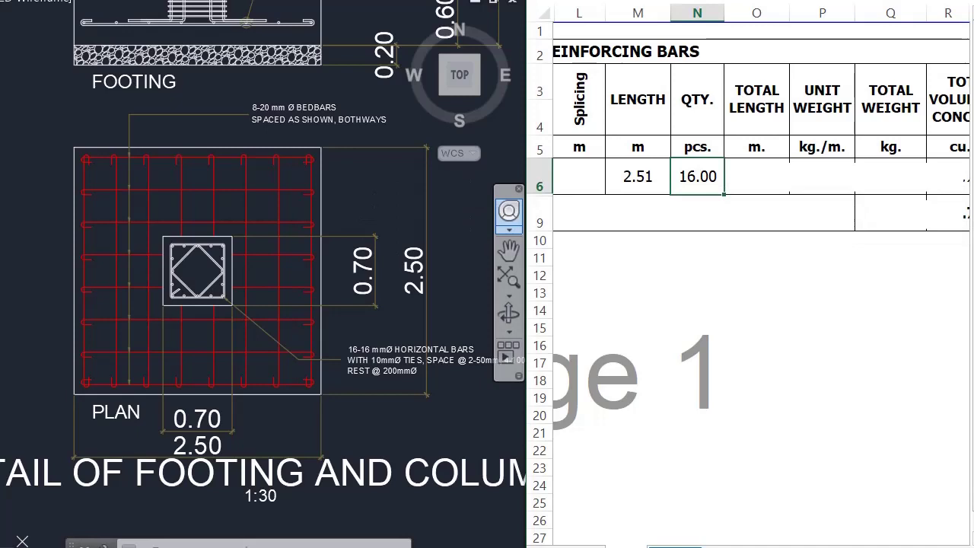
pyautogui.press('Right')
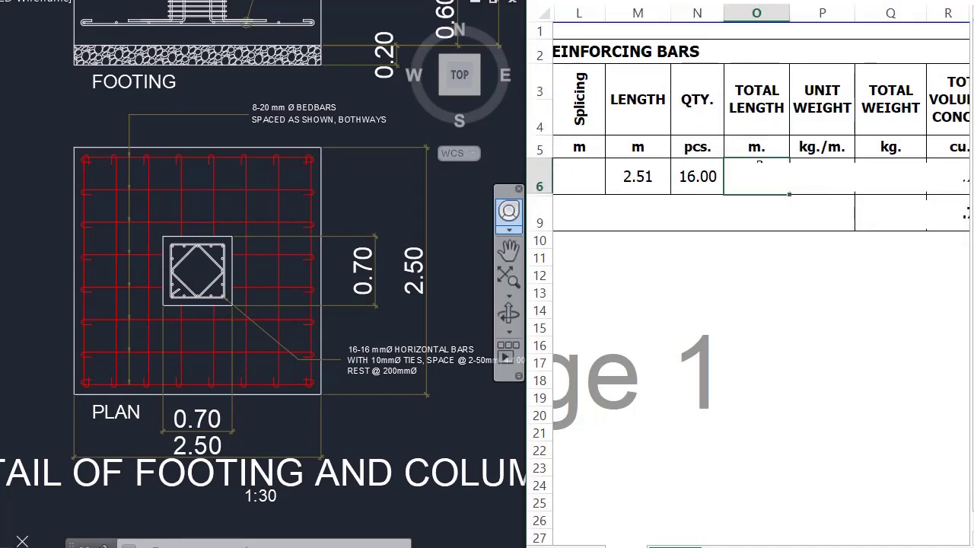
pyautogui.click(707, 177)
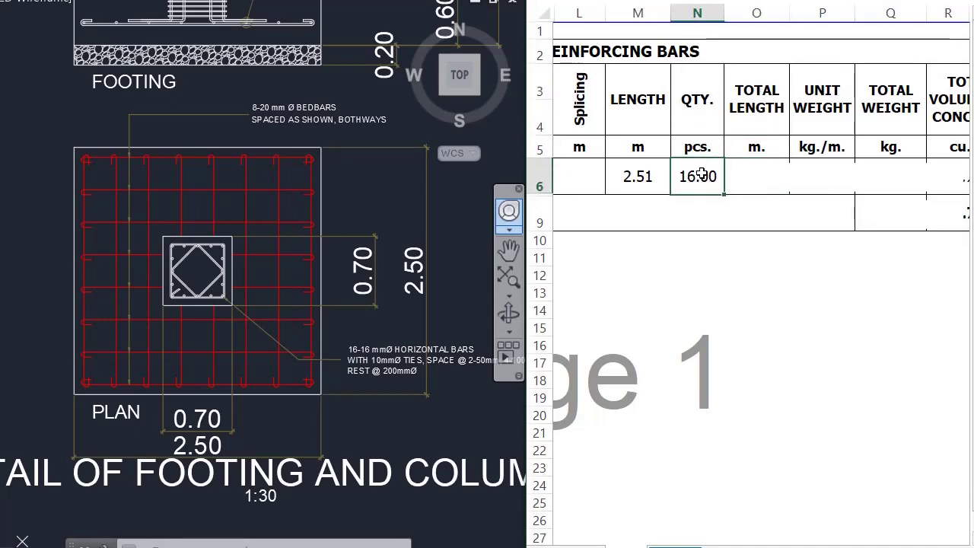
pyautogui.click(646, 185)
pyautogui.press('Right')
pyautogui.press('Right')
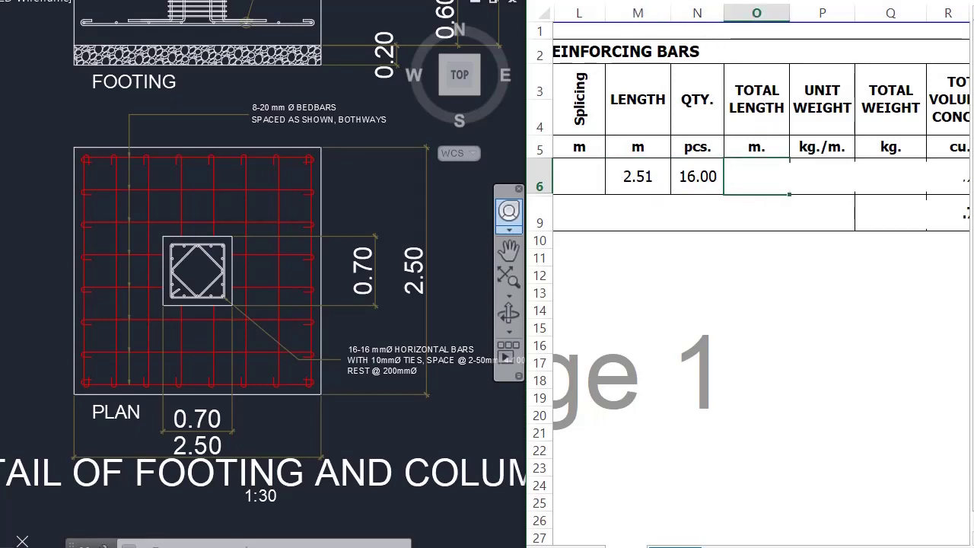
pyautogui.write('=')
pyautogui.click(693, 177)
pyautogui.write('*')
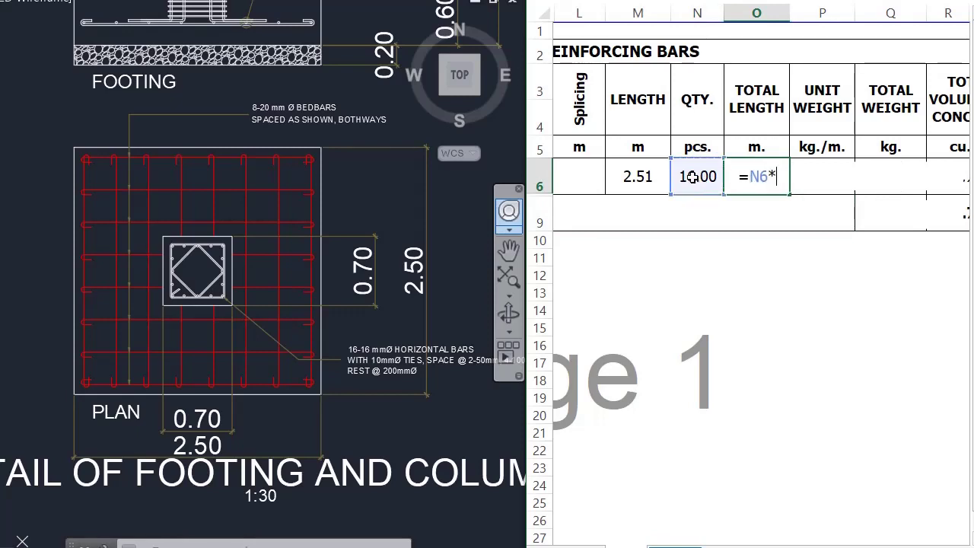
pyautogui.click(626, 176)
pyautogui.press('Return')
pyautogui.click(749, 172)
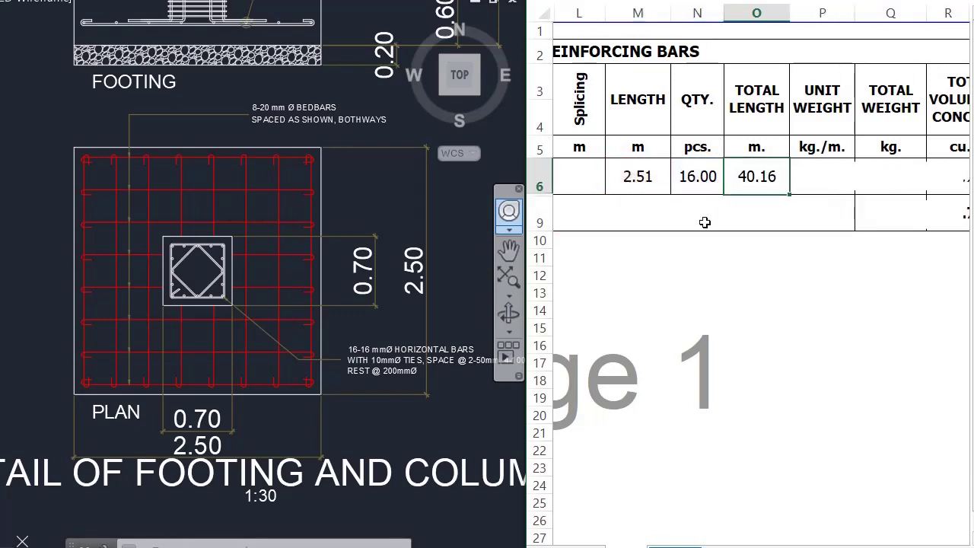
pyautogui.click(812, 177)
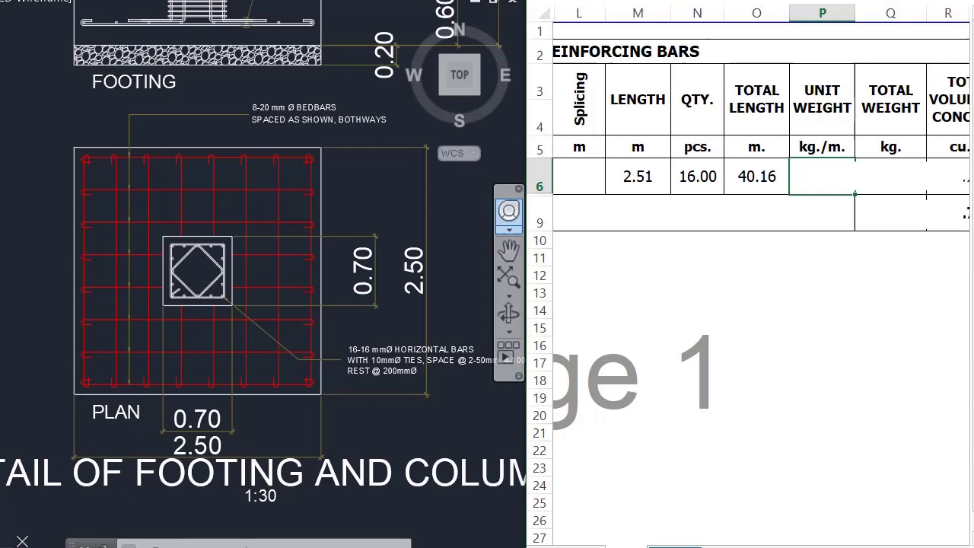
# Enter 2.466 kg/m as the unit weight in P6, checking it against the footing drawing.
pyautogui.write('2')
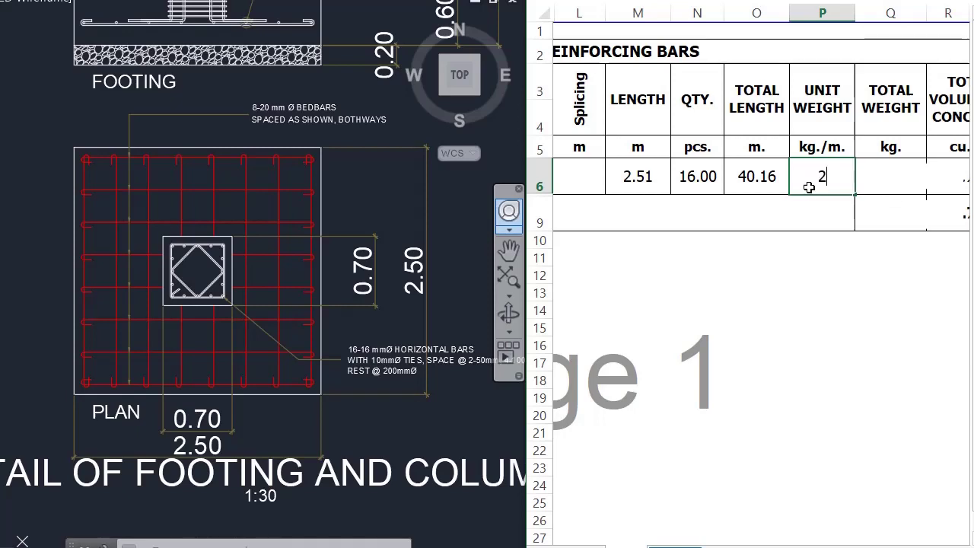
pyautogui.write('.4')
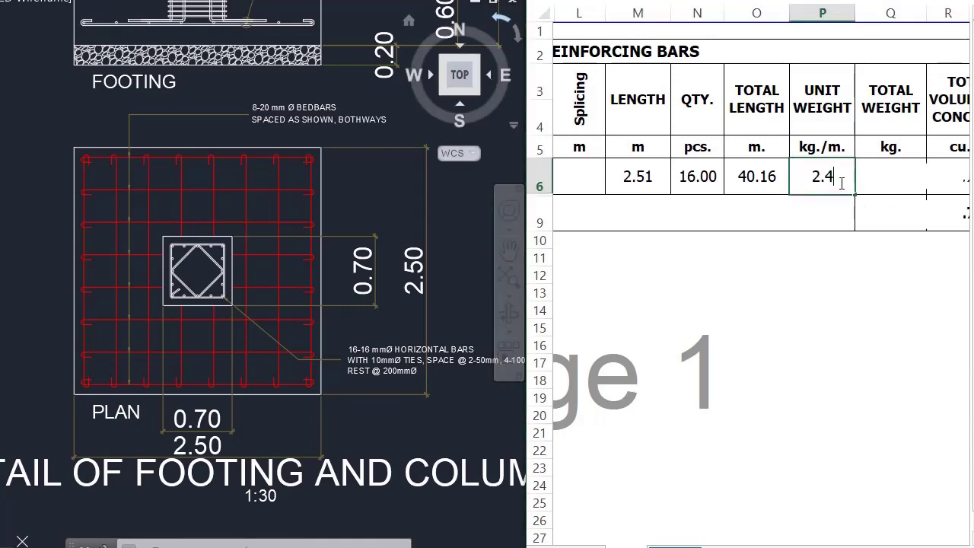
pyautogui.write('66')
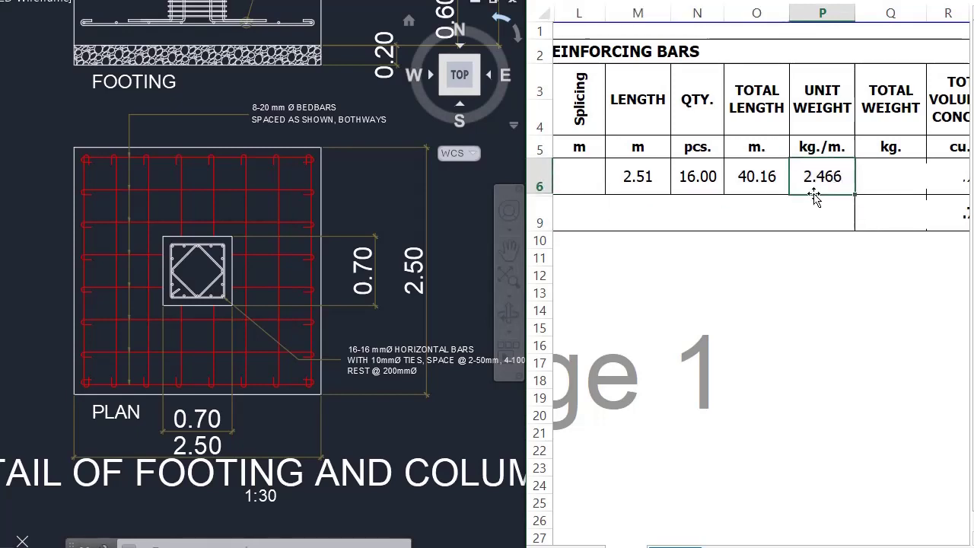
pyautogui.click(270, 122)
pyautogui.scroll(2, 272, 111)
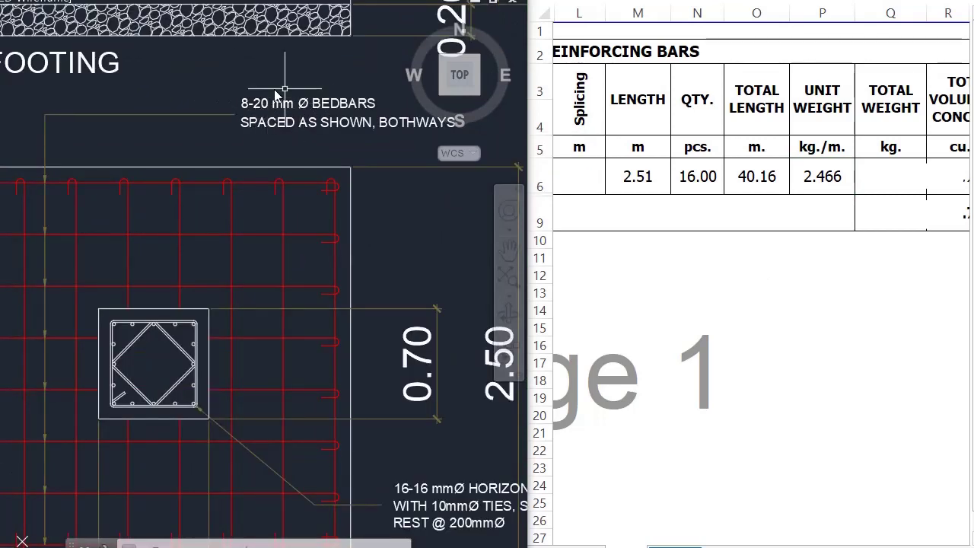
pyautogui.click(832, 174)
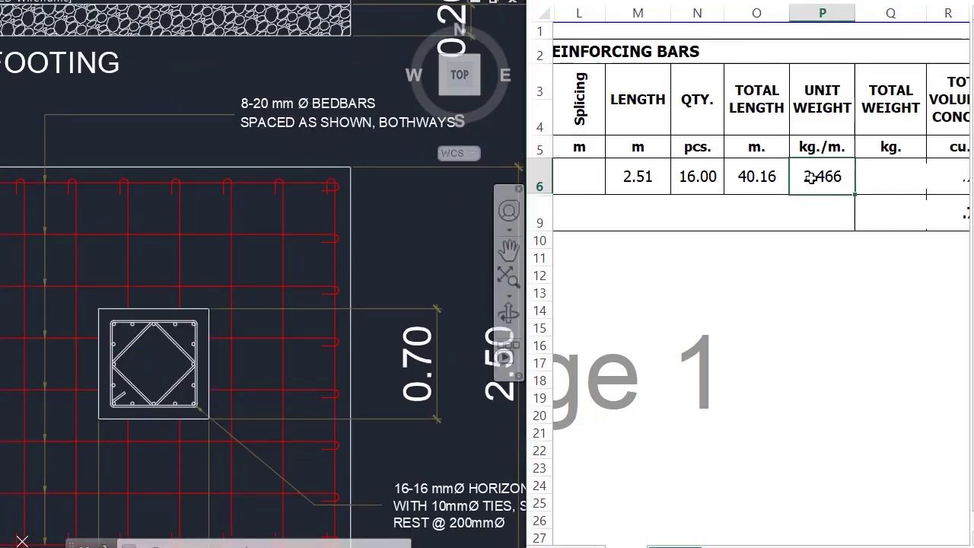
# Make Q6's total weight =P6*O6, giving 99.03 kg.
pyautogui.click(892, 99)
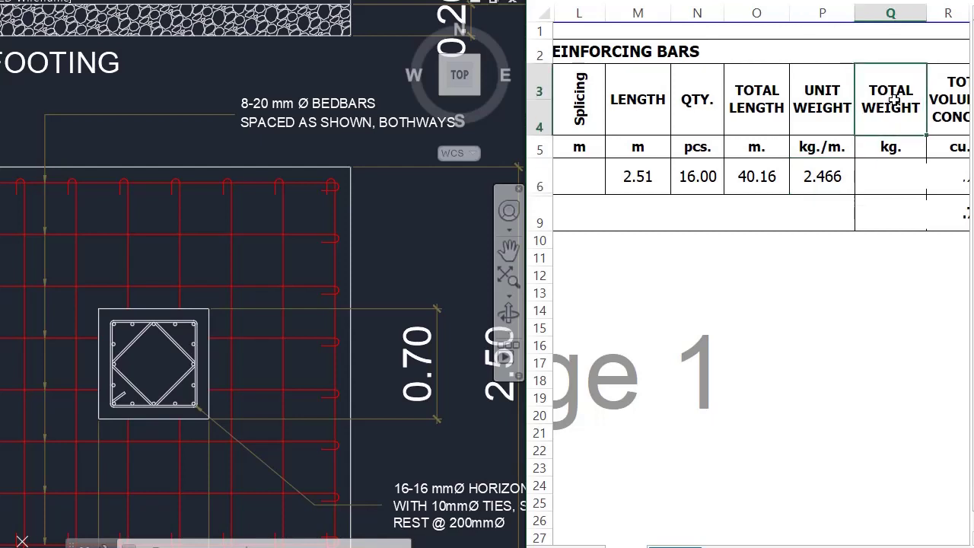
pyautogui.click(886, 161)
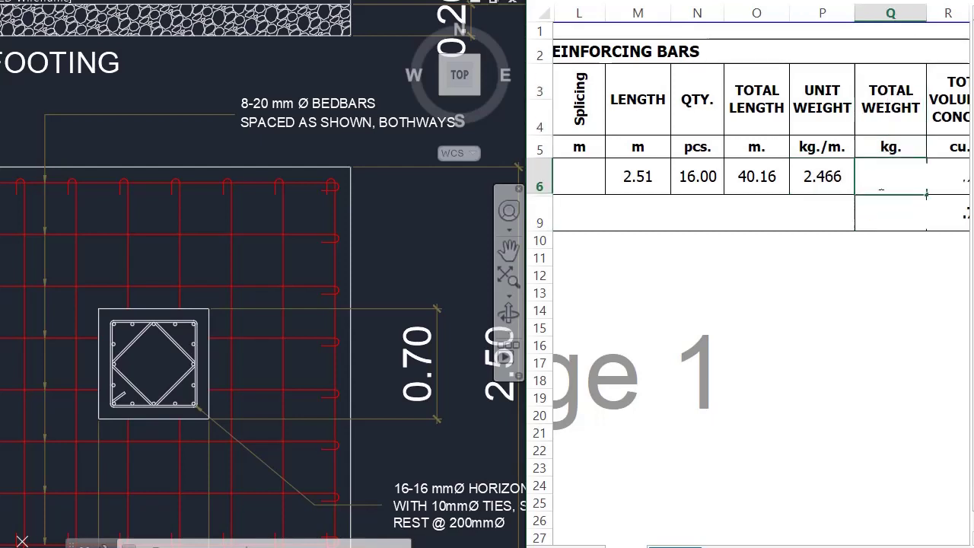
pyautogui.write('=')
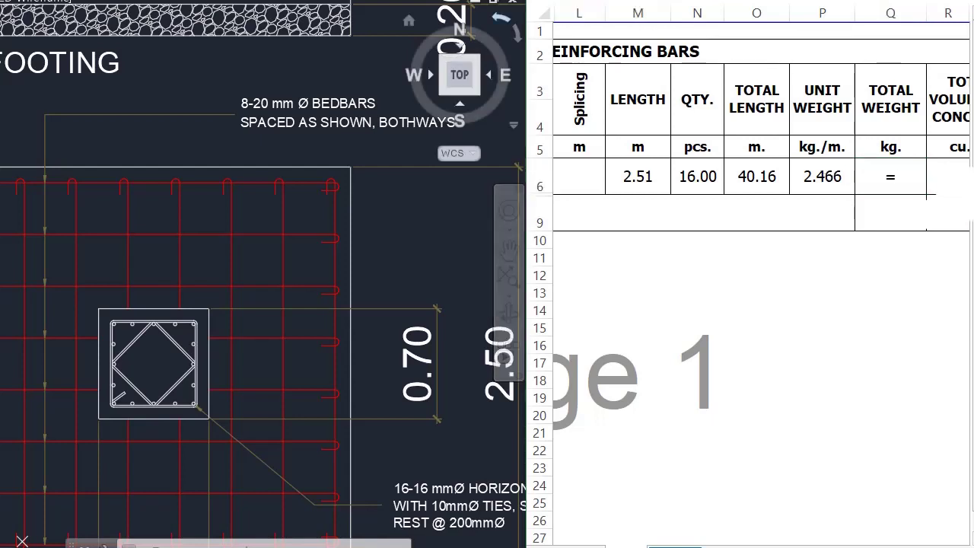
pyautogui.click(820, 182)
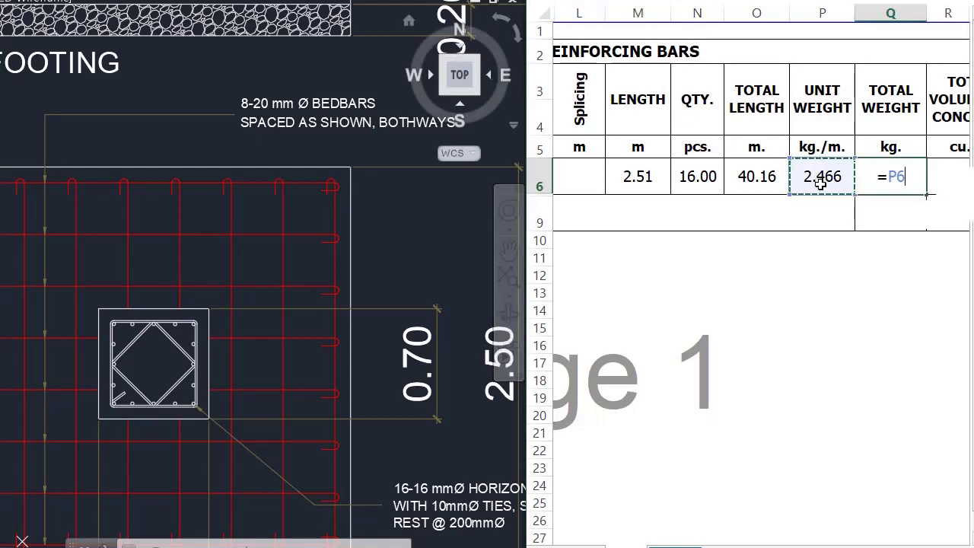
pyautogui.write('*')
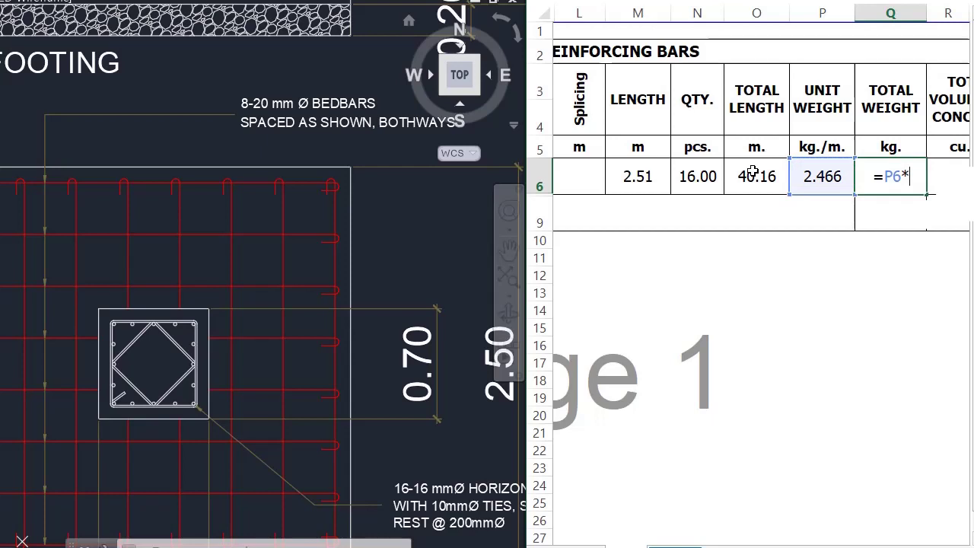
pyautogui.click(750, 174)
pyautogui.press('Return')
pyautogui.click(875, 176)
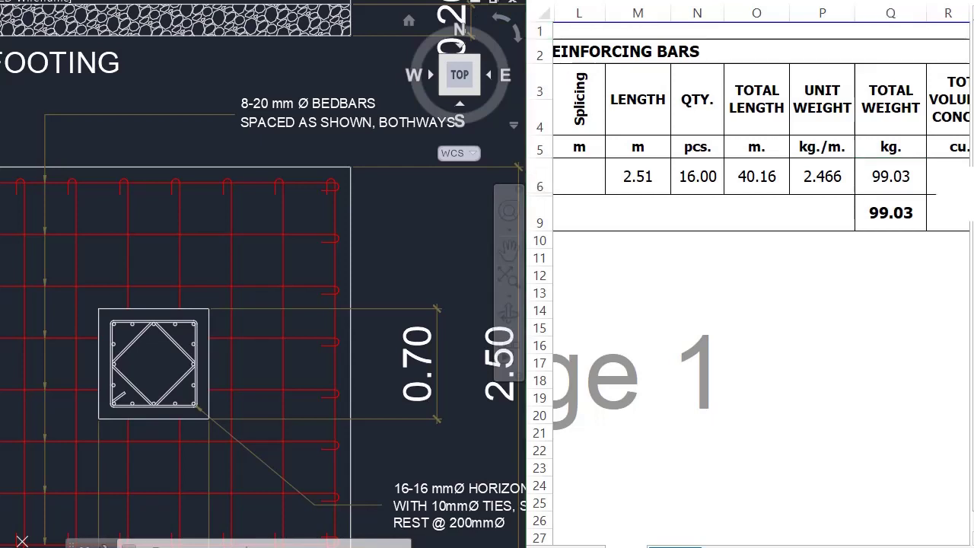
pyautogui.hscroll(3, 761, 274)
pyautogui.click(799, 162)
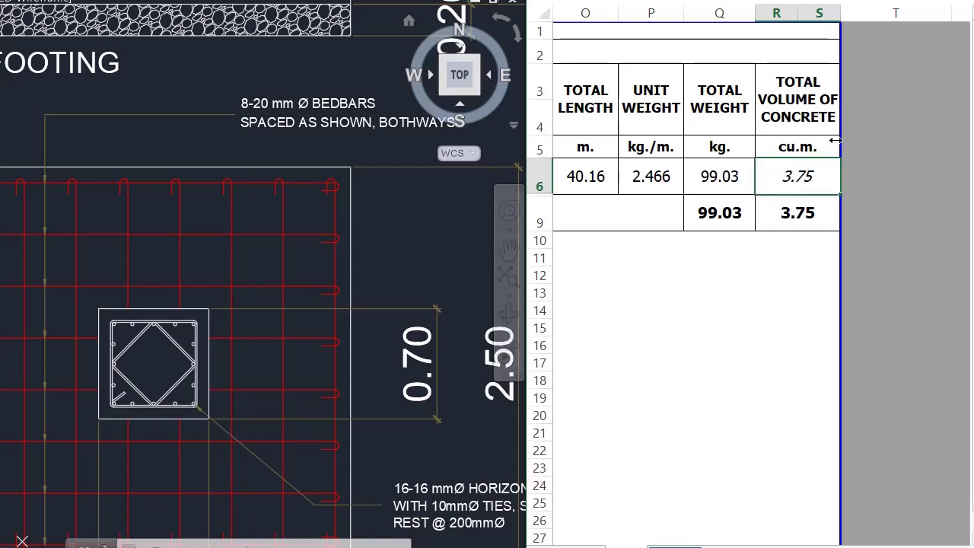
pyautogui.moveTo(725, 176); pyautogui.dragTo(789, 215)
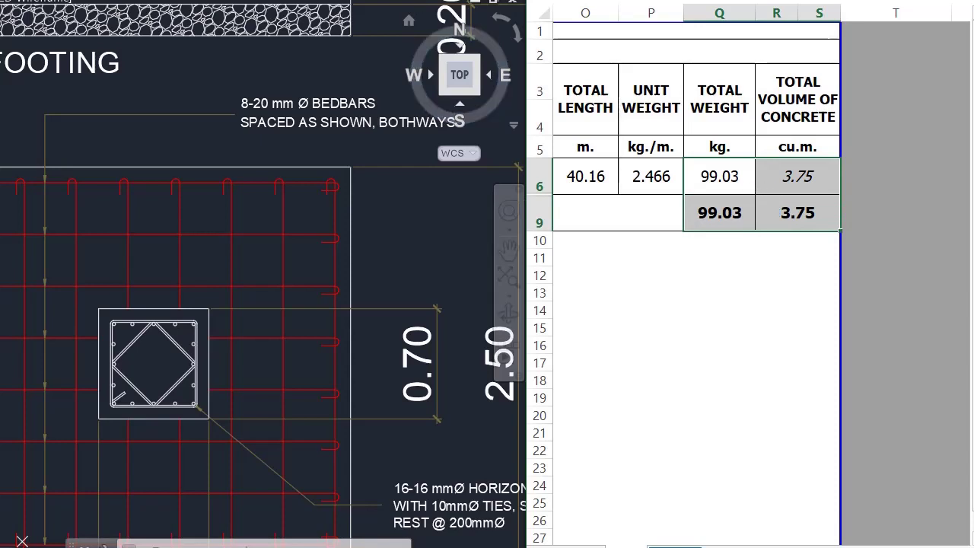
pyautogui.moveTo(722, 177); pyautogui.dragTo(769, 213)
pyautogui.click(717, 212)
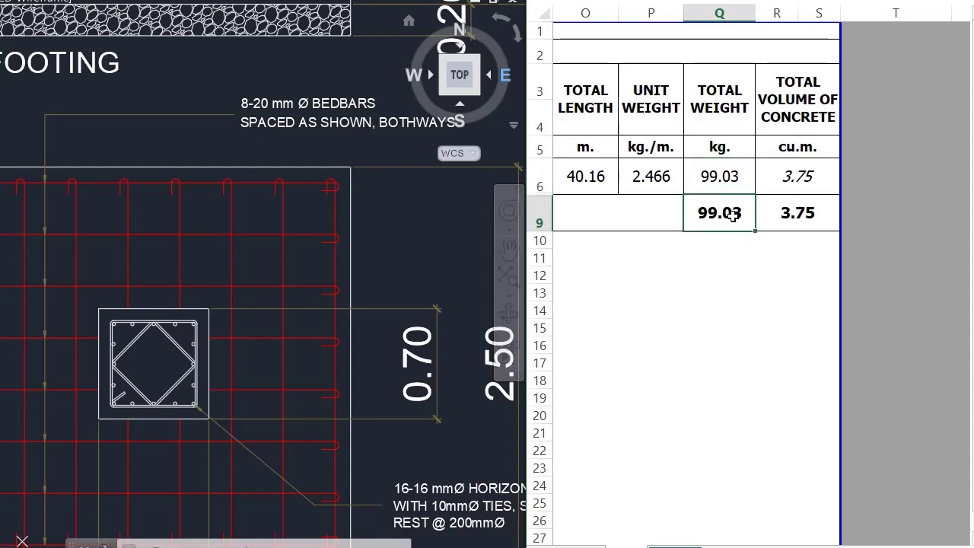
pyautogui.click(786, 215)
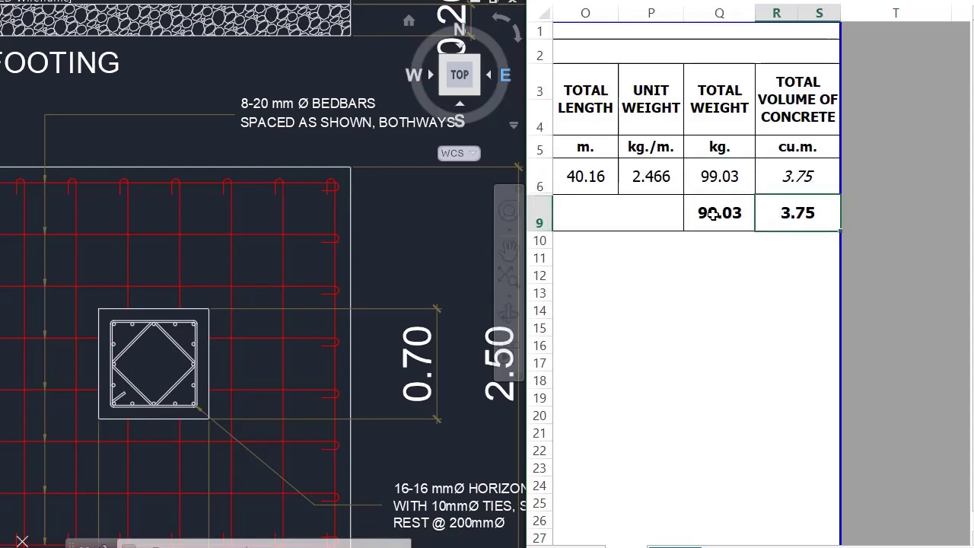
pyautogui.click(731, 301)
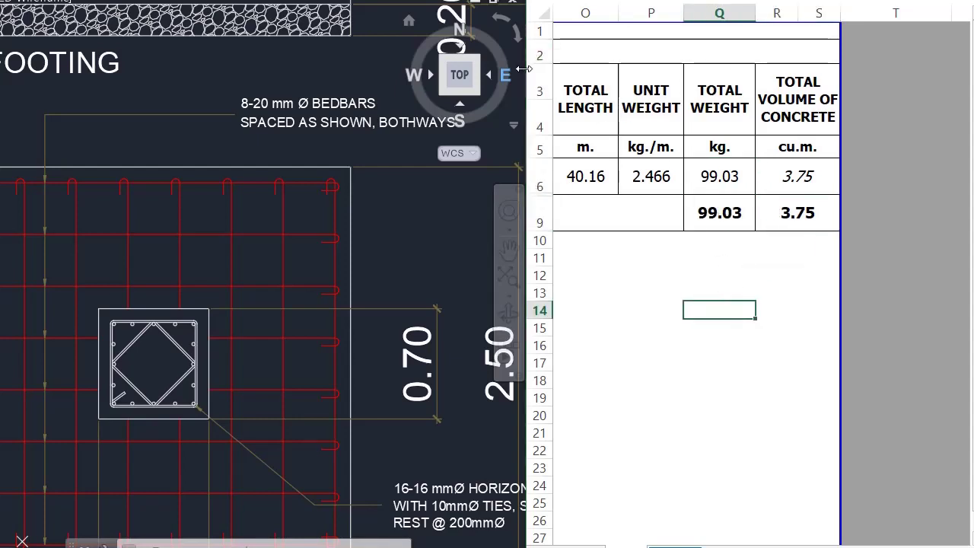
# Widen the Excel window over the drawing and scroll back to column A to show the full schedule.
pyautogui.moveTo(526, 60)
pyautogui.mouseDown()
pyautogui.moveTo(232, 123)
pyautogui.moveTo(22, 123)
pyautogui.mouseUp()
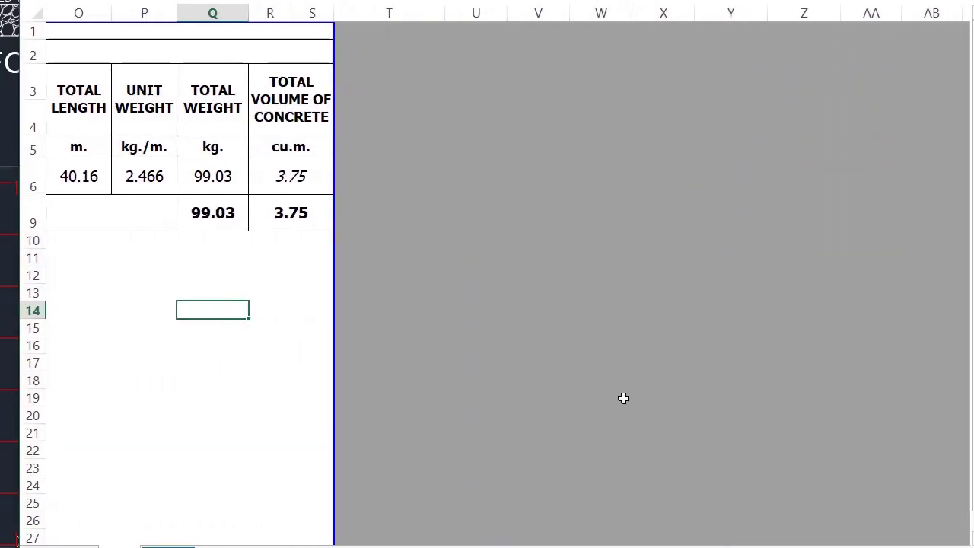
pyautogui.moveTo(744, 545); pyautogui.dragTo(653, 544)
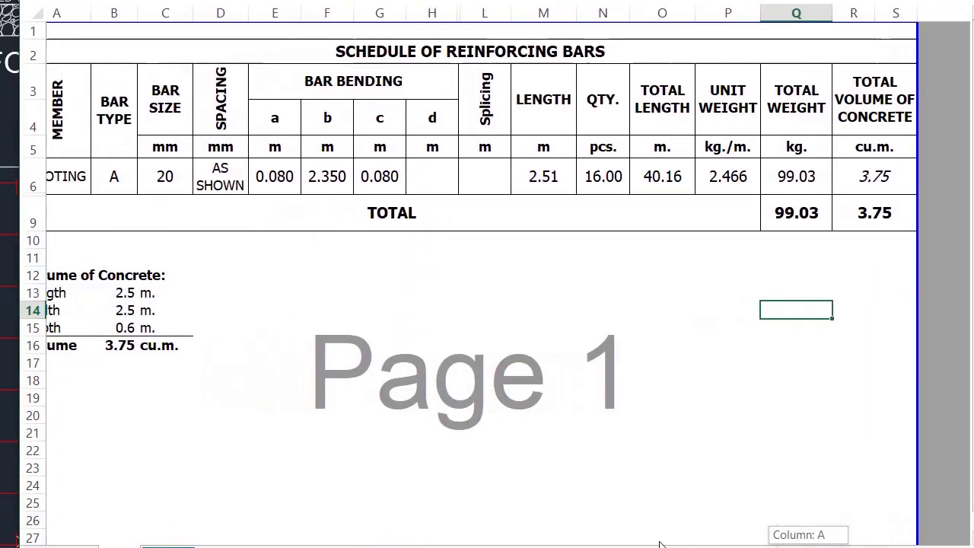
pyautogui.click(550, 324)
pyautogui.click(825, 262)
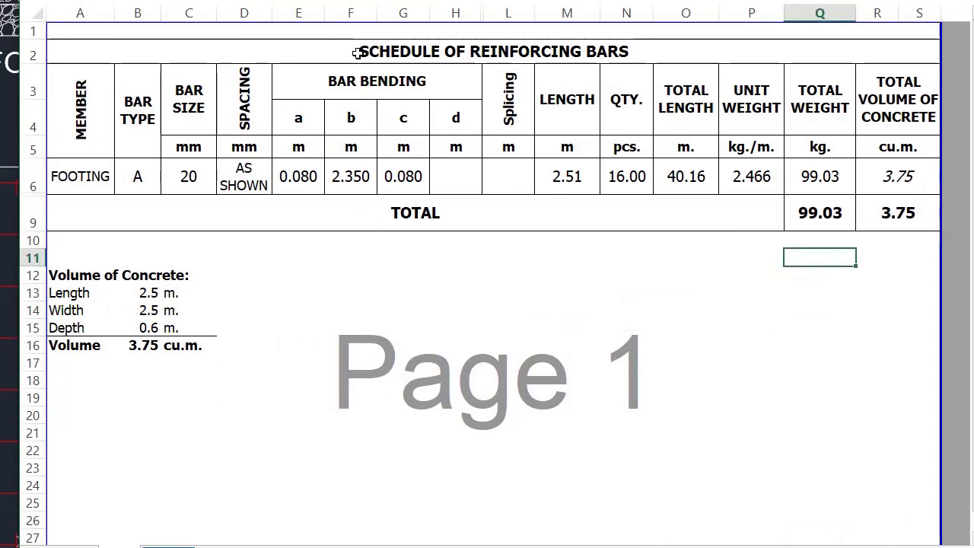
pyautogui.click(418, 302)
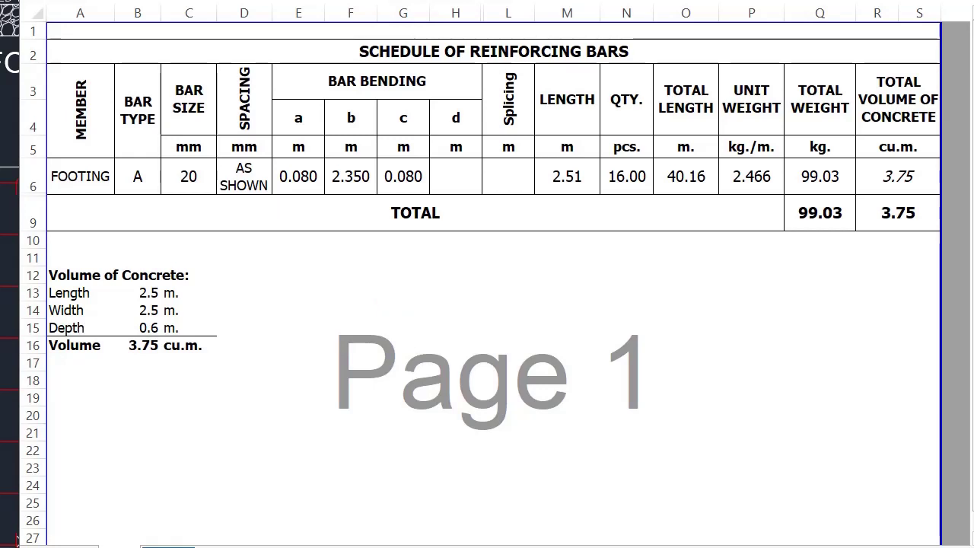
pyautogui.click(403, 309)
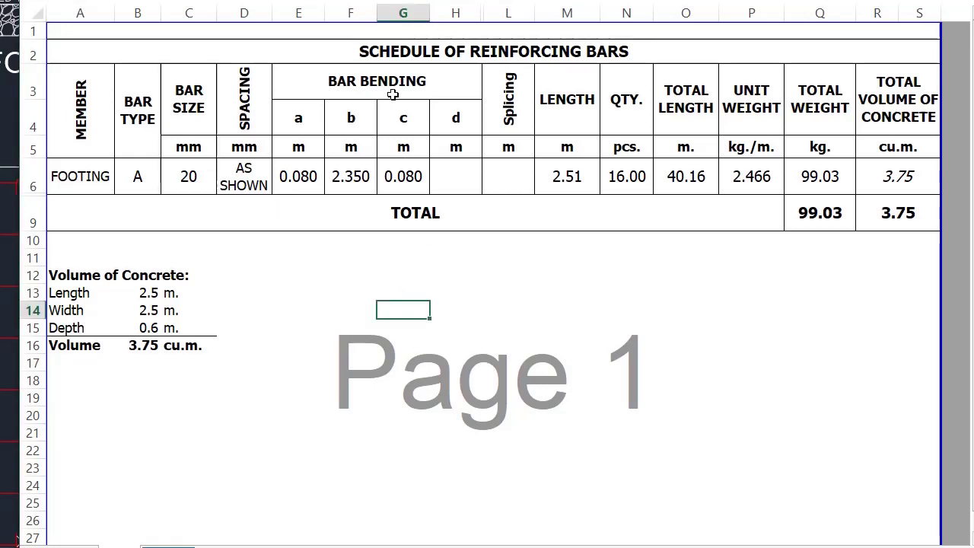
pyautogui.click(364, 51)
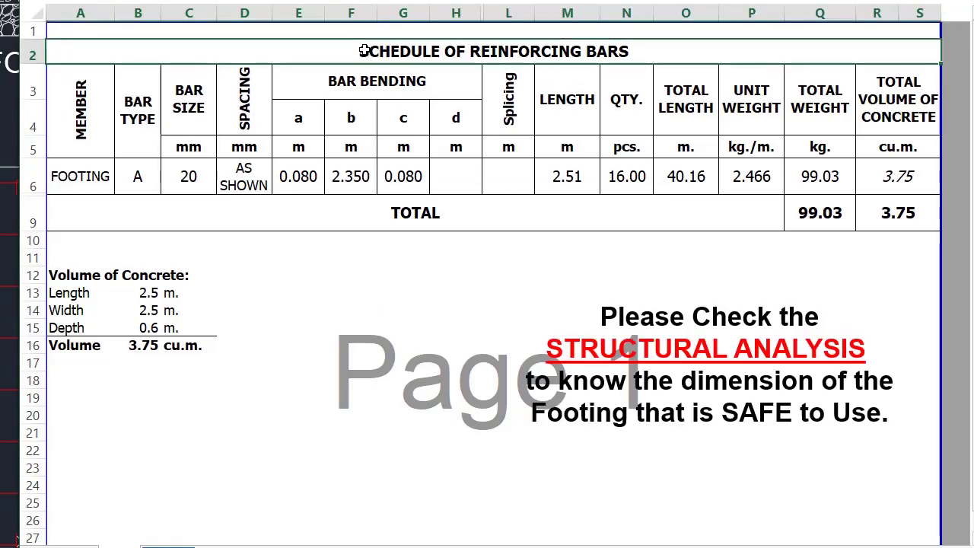